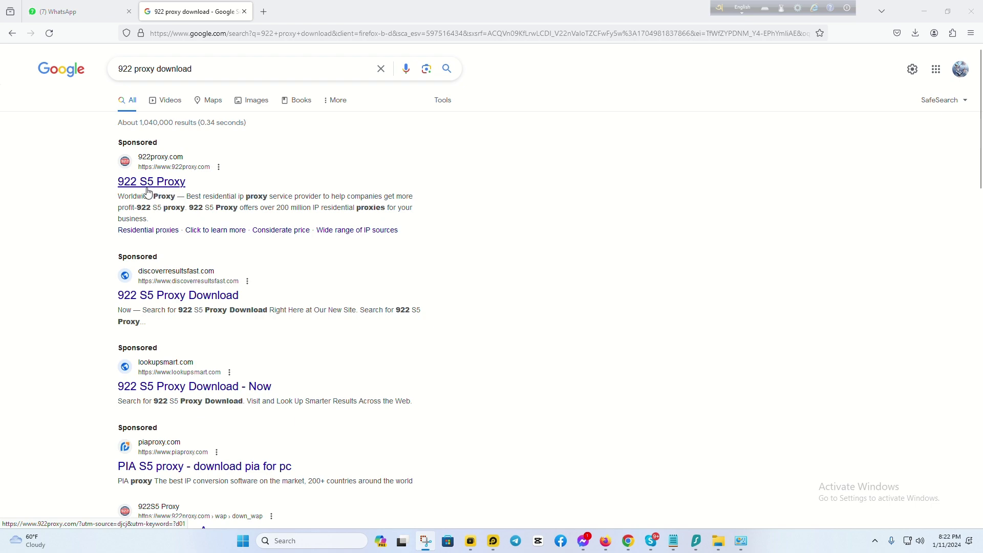
- Open the 922 S5 Proxy website from the search results and download its installer
click(156, 187)
click(156, 188)
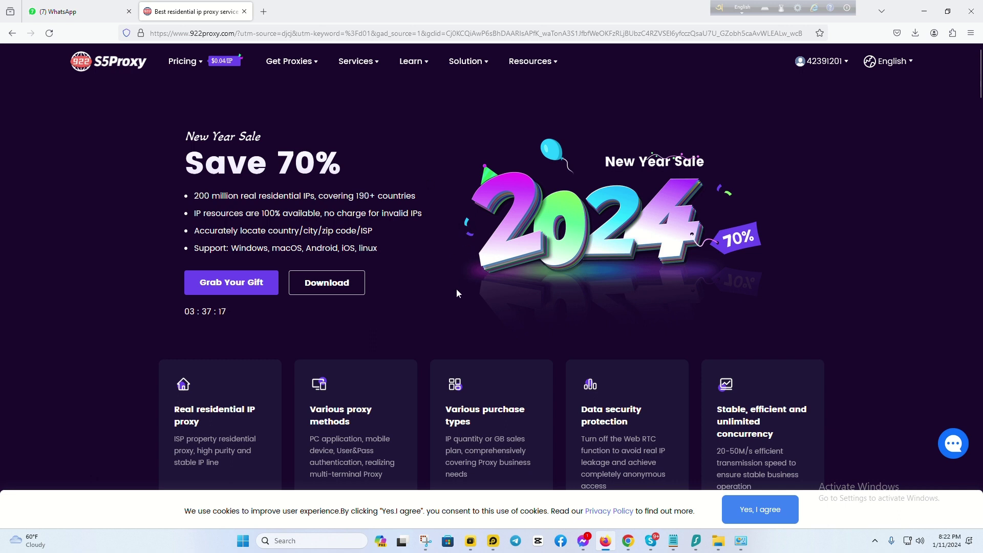
click(329, 287)
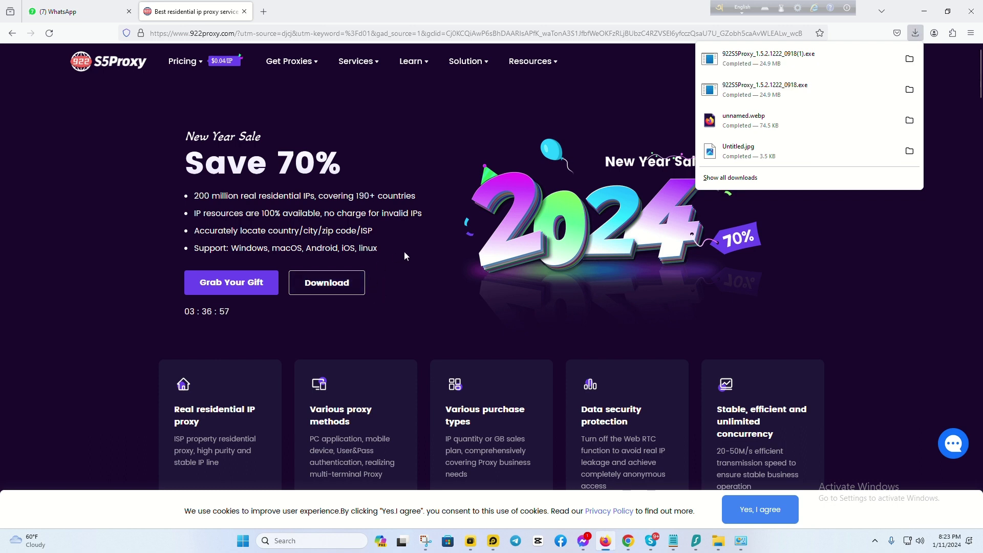
- Install 922 S5 Proxy 1.5.2 with the default folder and shortcuts, and launch it, skipping the introductory tour
click(735, 60)
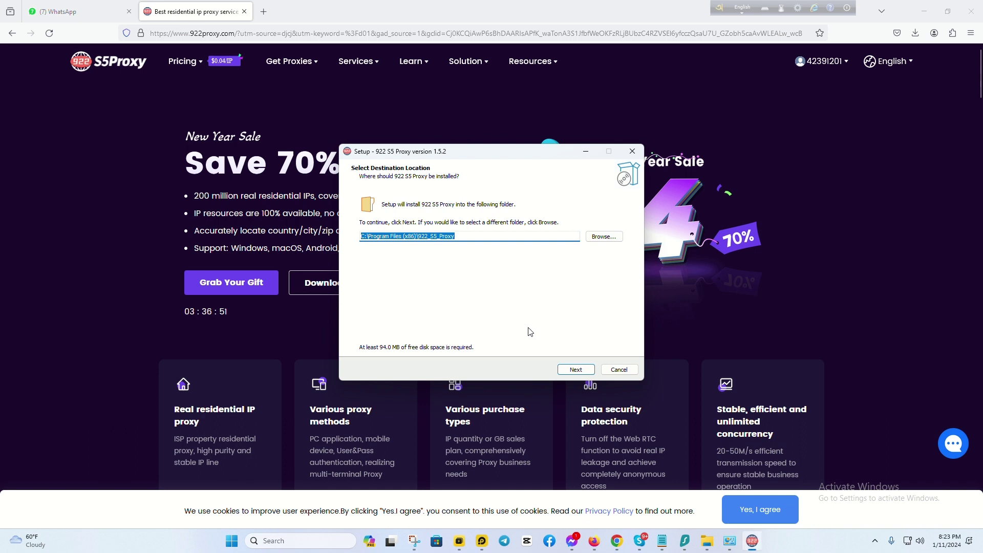
click(578, 376)
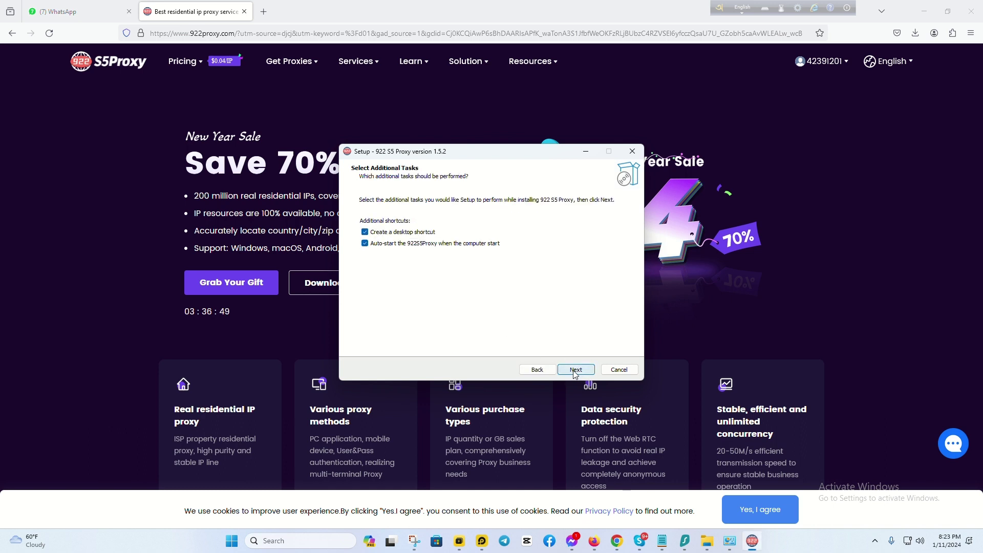
click(575, 375)
click(575, 374)
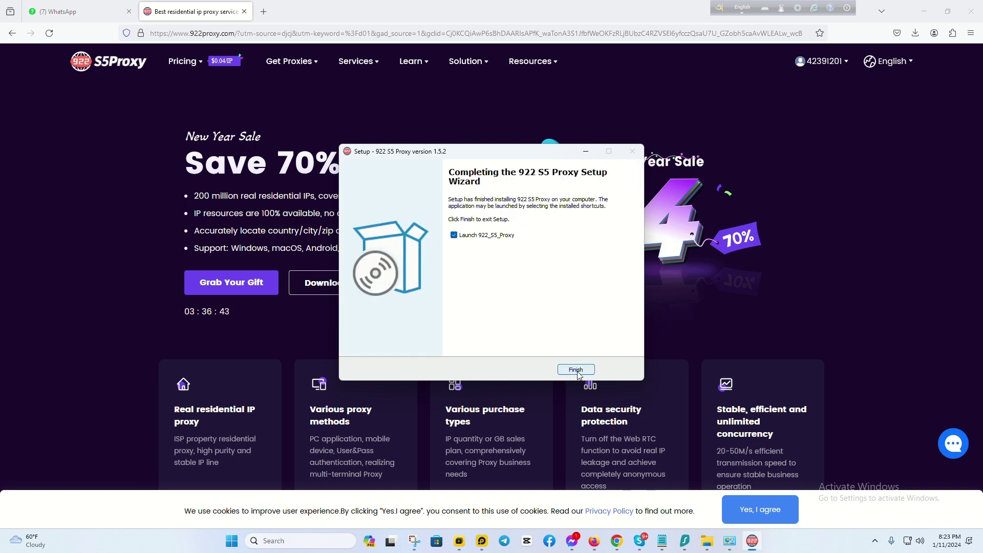
click(574, 372)
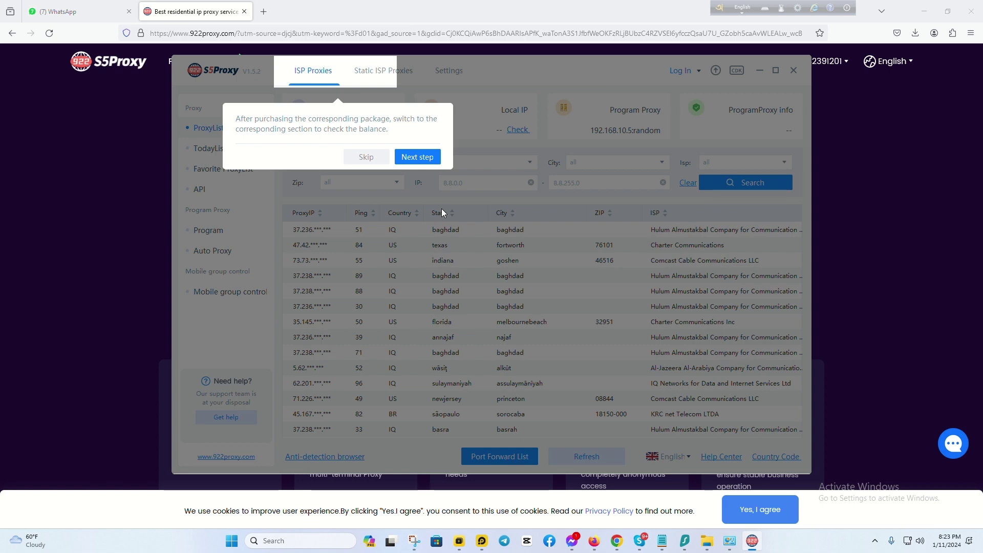
click(366, 158)
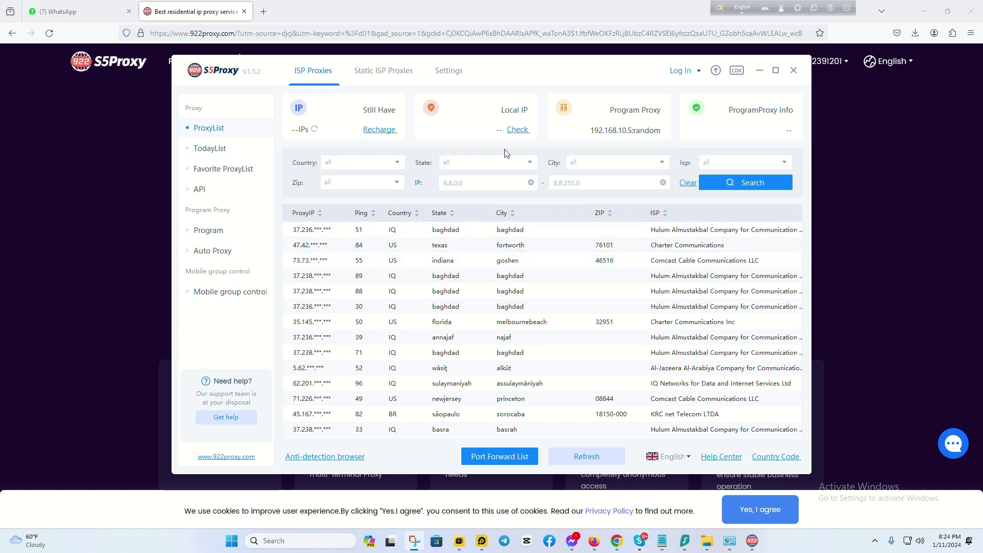
- Open the proxy client's login form and fill in the account e-mail copied from the Notepad note
click(686, 70)
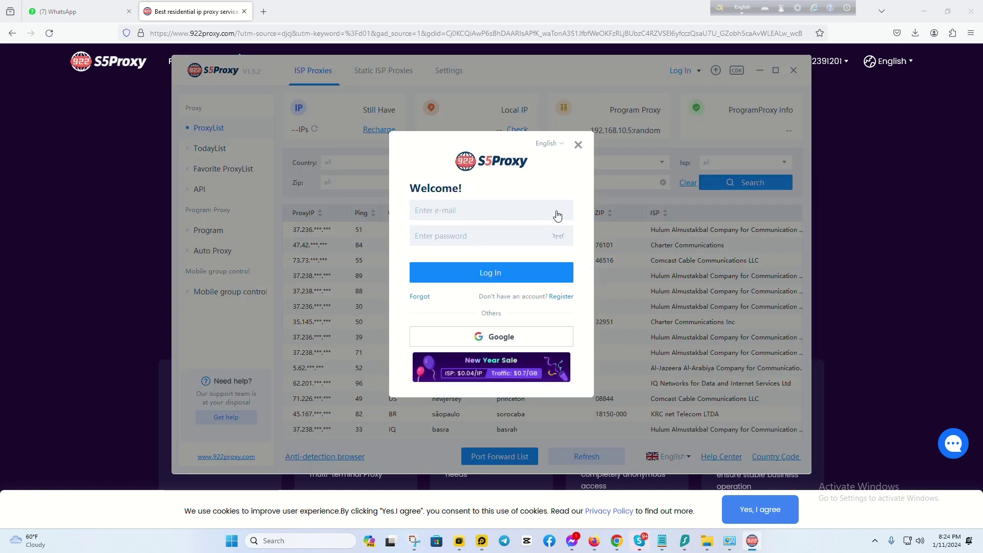
mouse_move(726, 544)
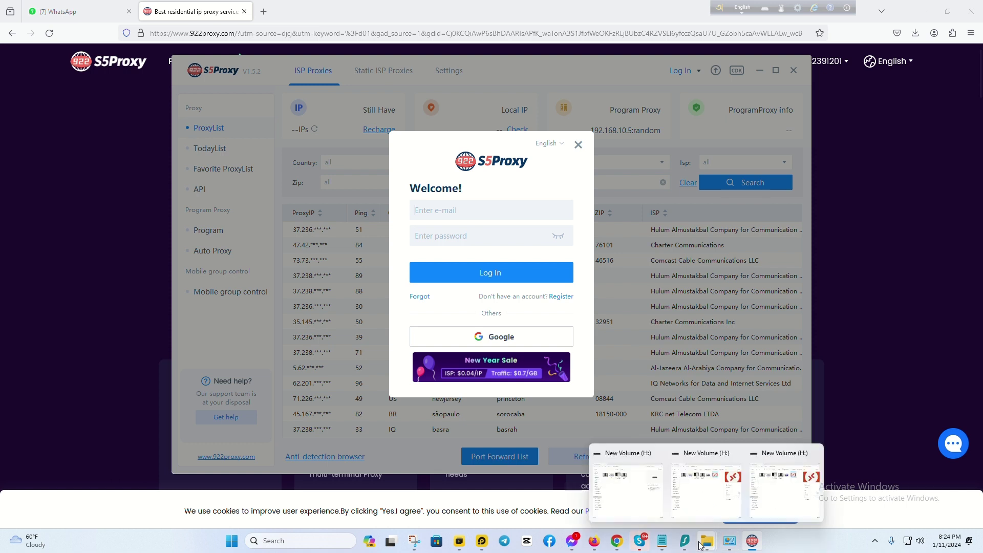
mouse_move(662, 542)
click(662, 513)
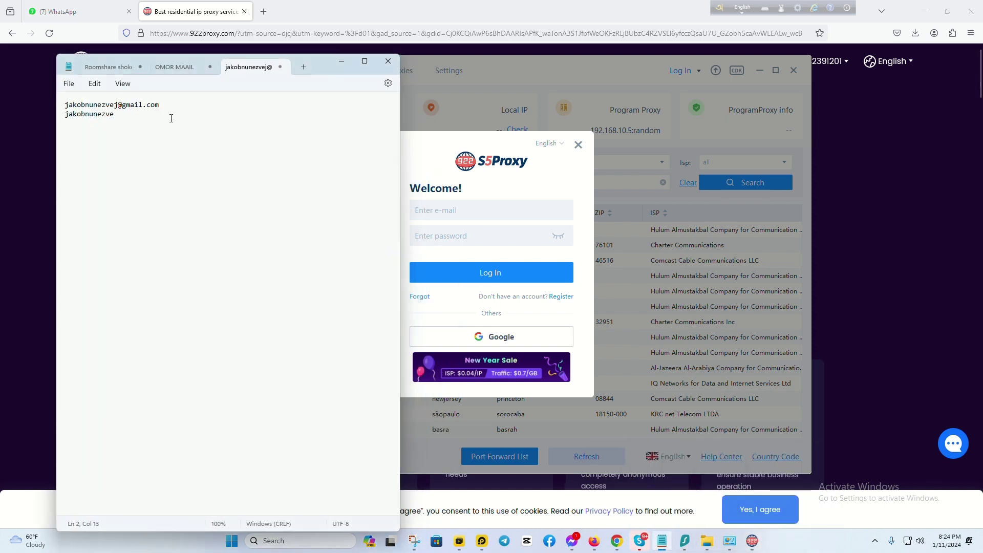
drag(160, 105, 62, 105)
key(ctrl+c)
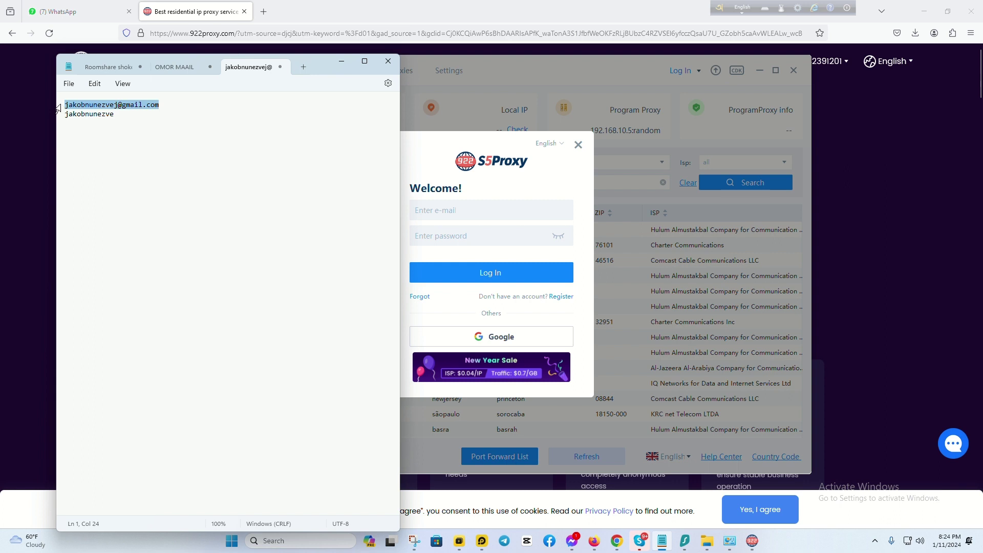
click(341, 61)
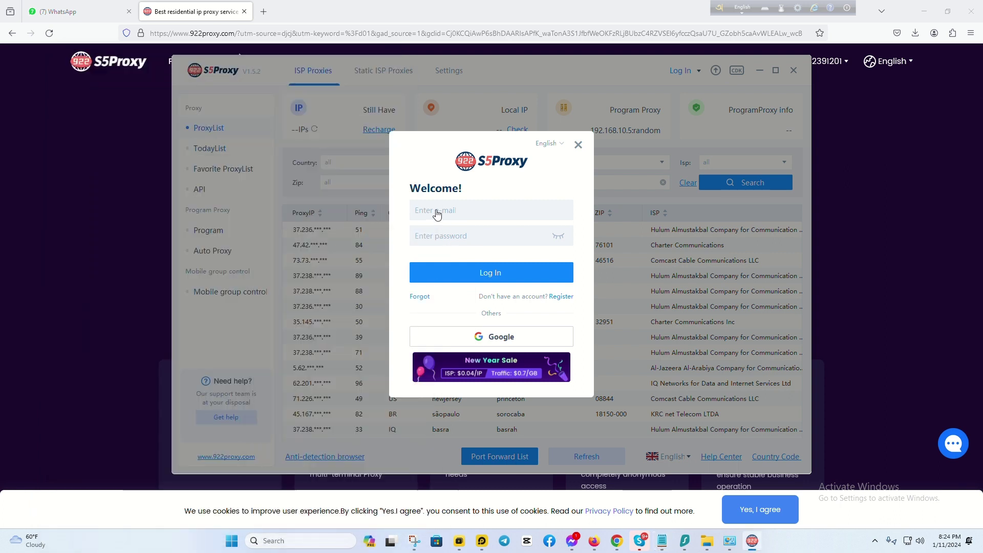
click(436, 209)
key(ctrl+v)
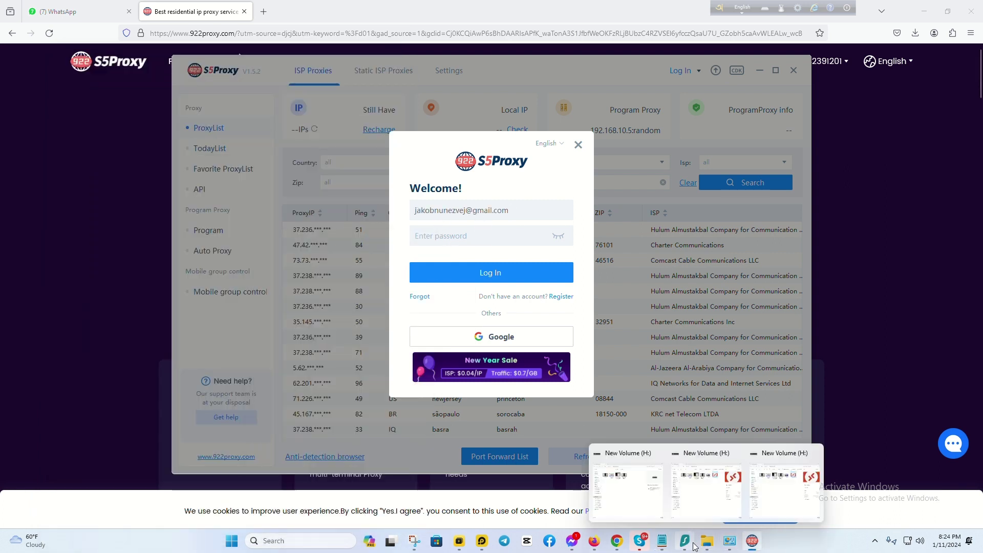
- Log in with the account password copied from the Notepad note, dismissing the two-step verification reminder and the sale offer
click(662, 540)
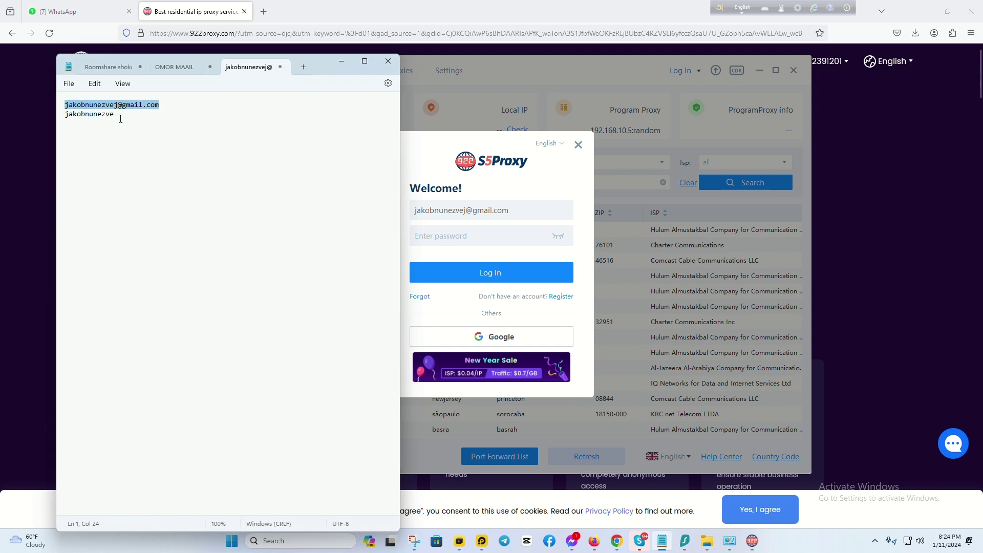
drag(120, 119, 58, 119)
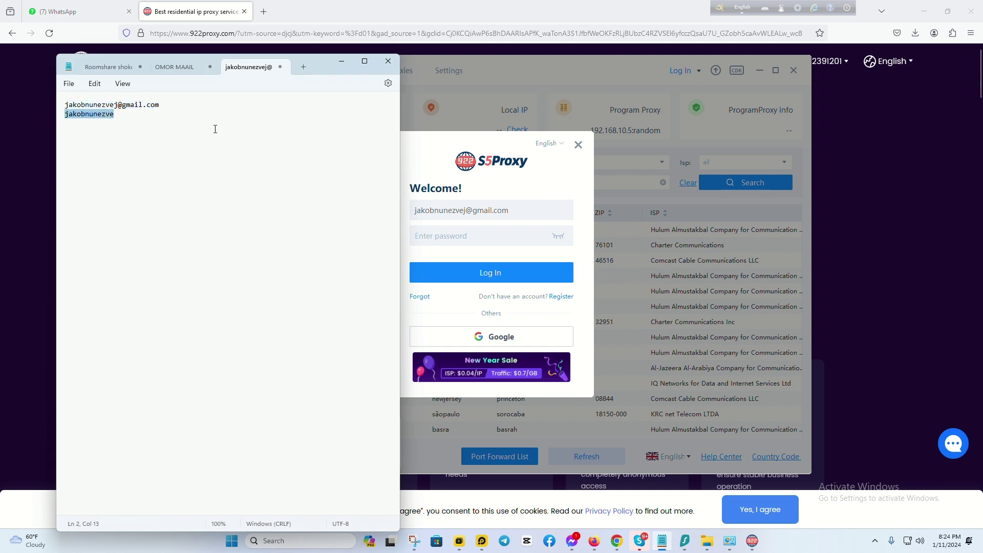
click(342, 61)
click(446, 241)
key(ctrl+v)
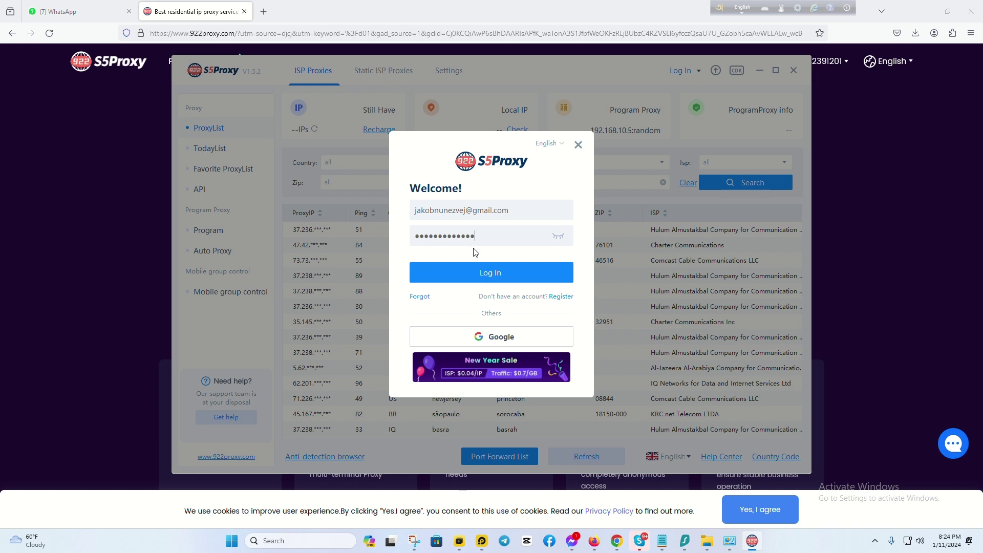
click(486, 271)
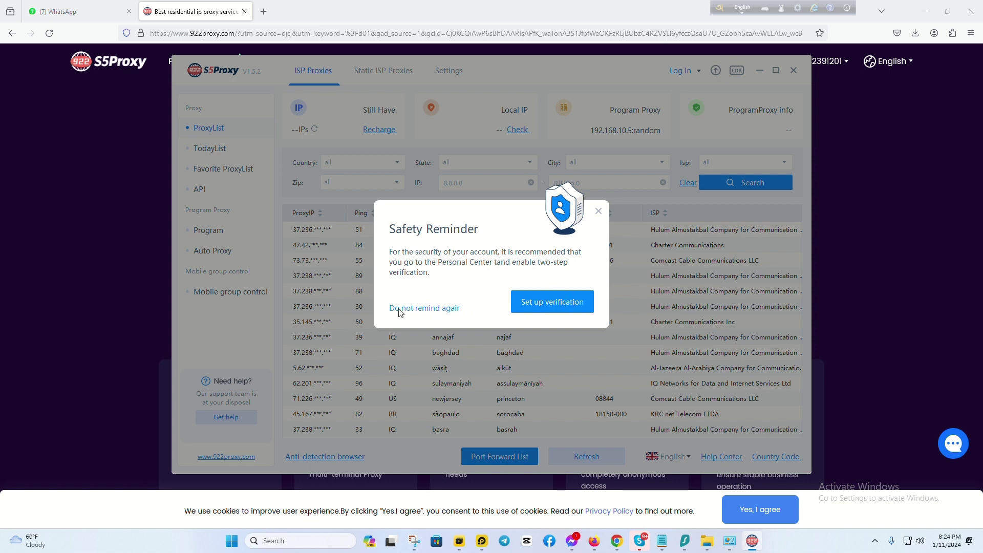
click(415, 310)
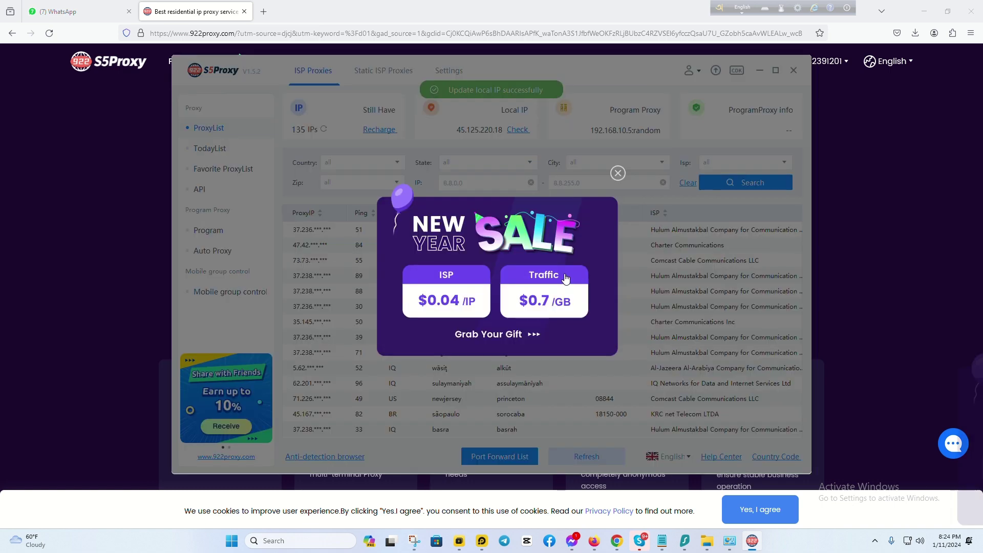
click(617, 173)
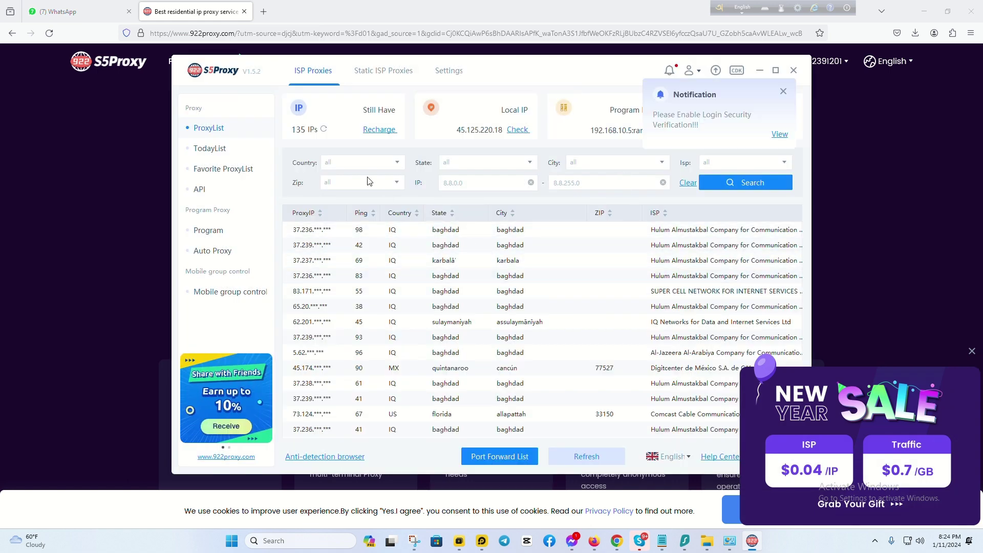
- Set the proxy location filters to country US, state california and city orinda
click(329, 165)
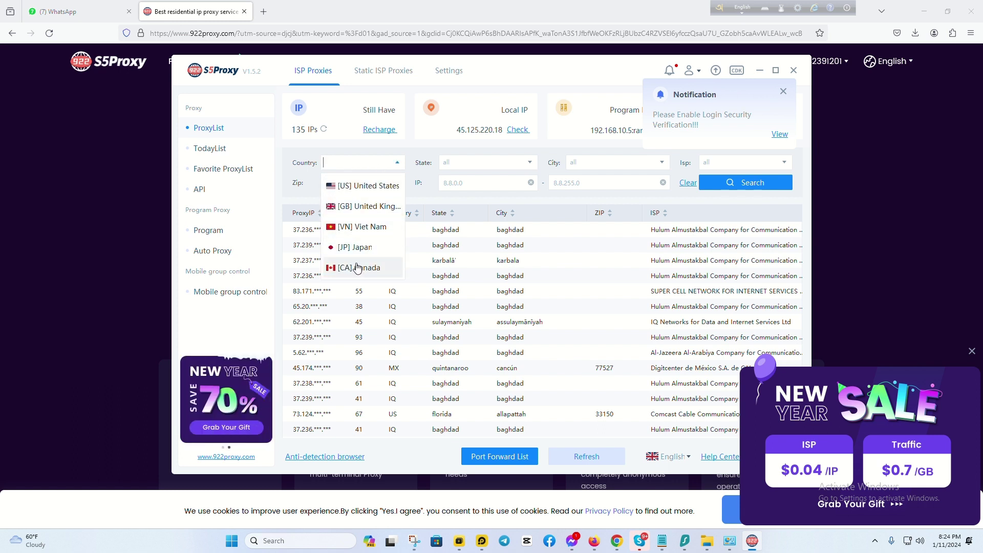
click(361, 186)
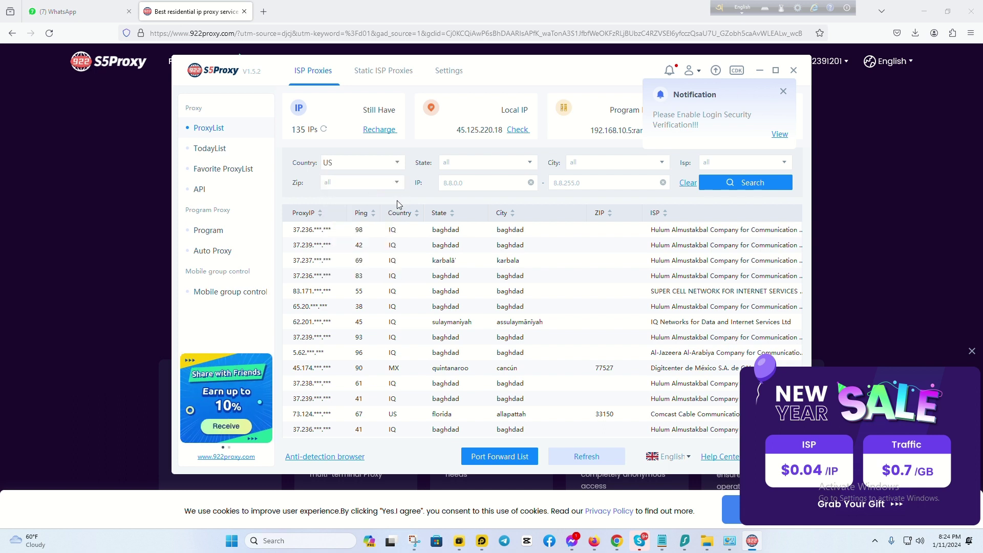
click(491, 163)
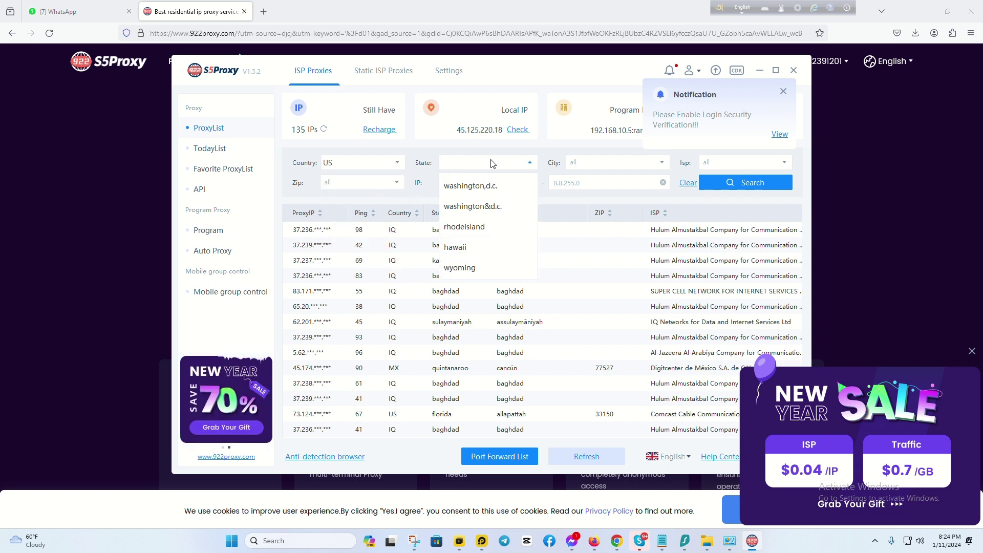
text(calif)
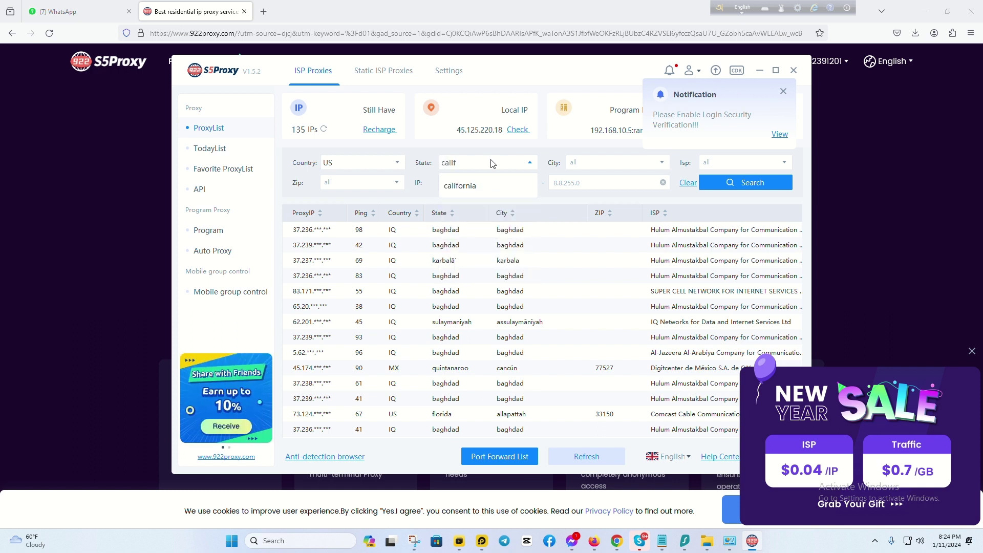
click(466, 187)
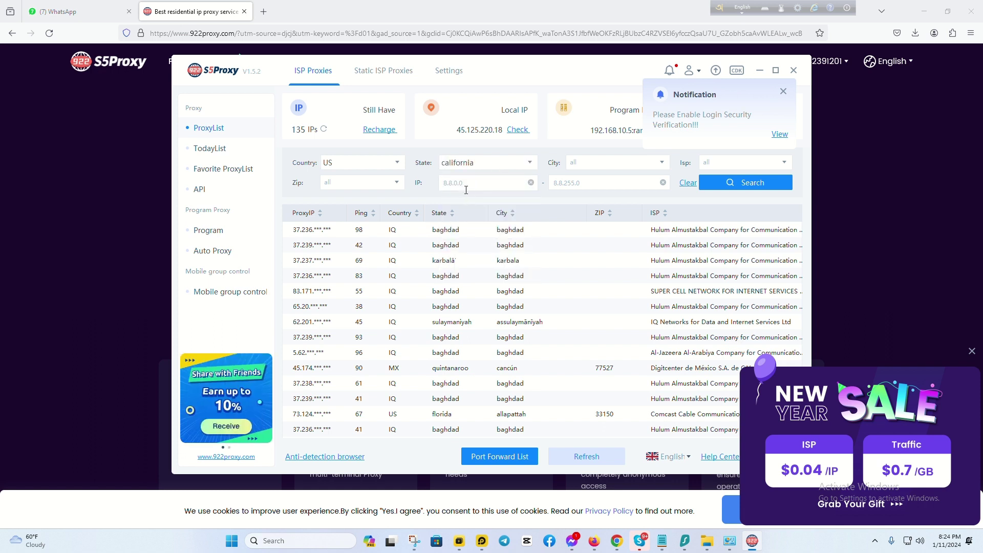
click(596, 164)
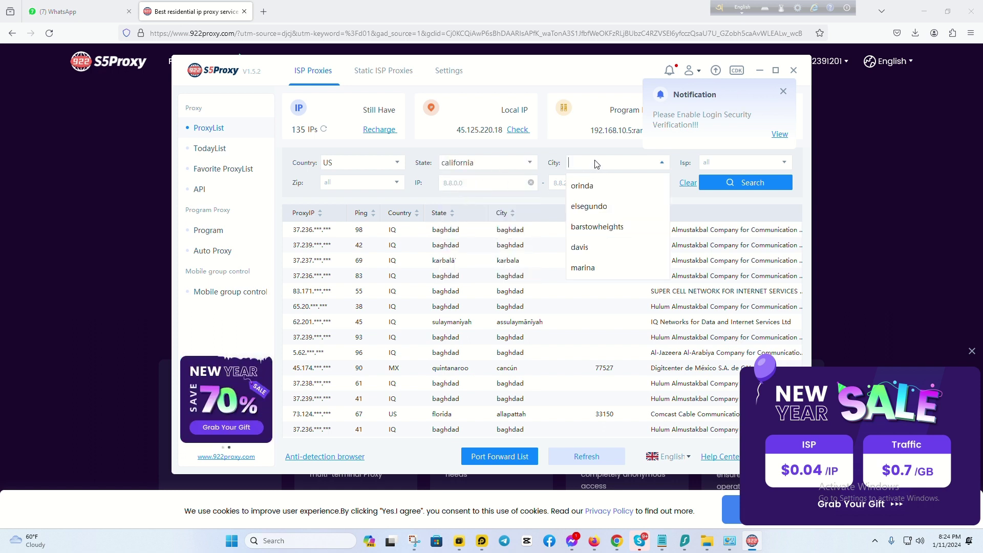
click(584, 187)
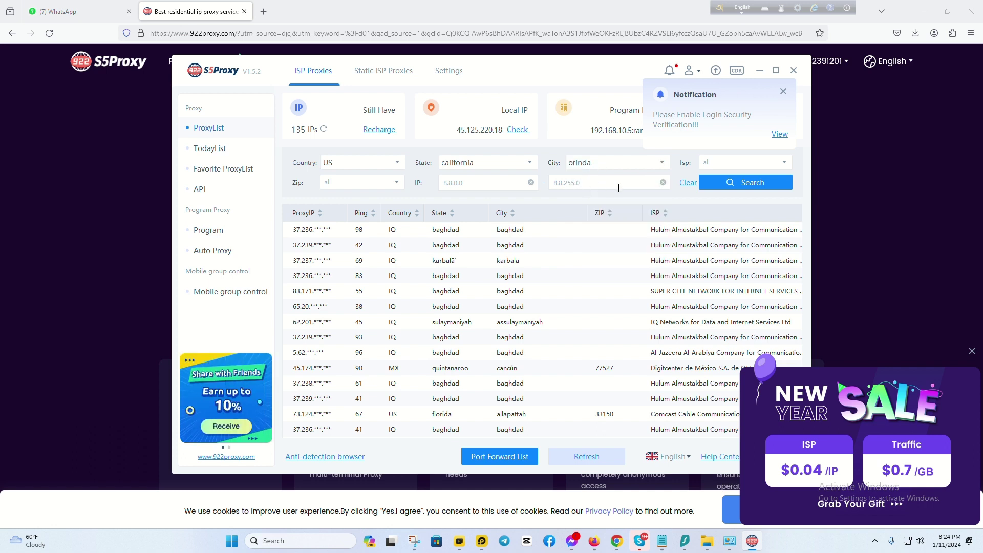
- Set the proxy ISP filter to Verizon Business and leave the zip filter at all
click(734, 163)
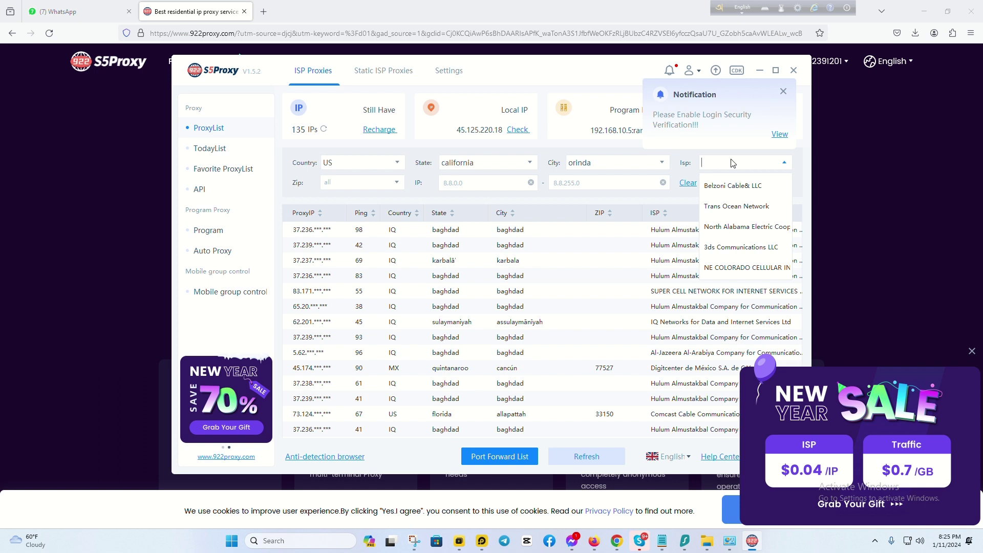
text(veri)
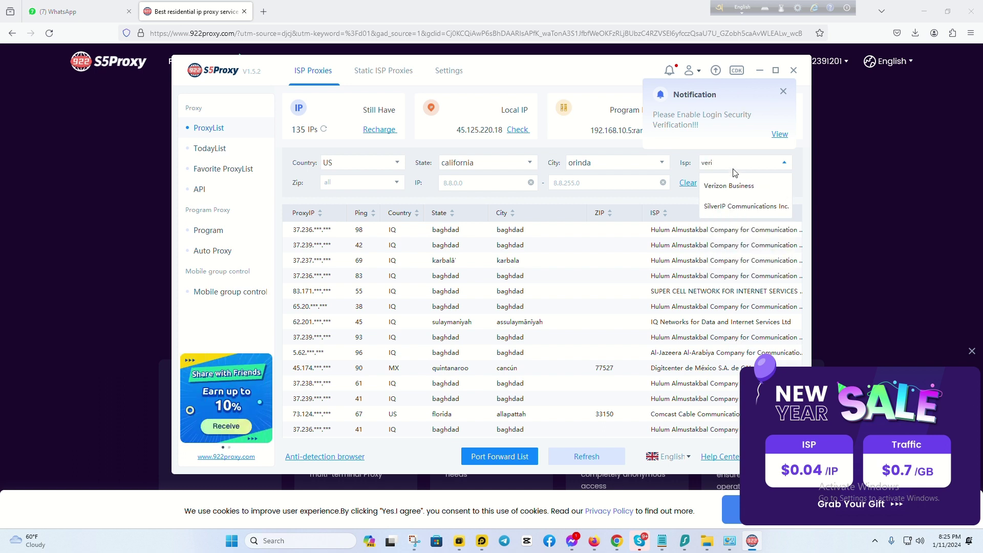
click(738, 186)
click(358, 186)
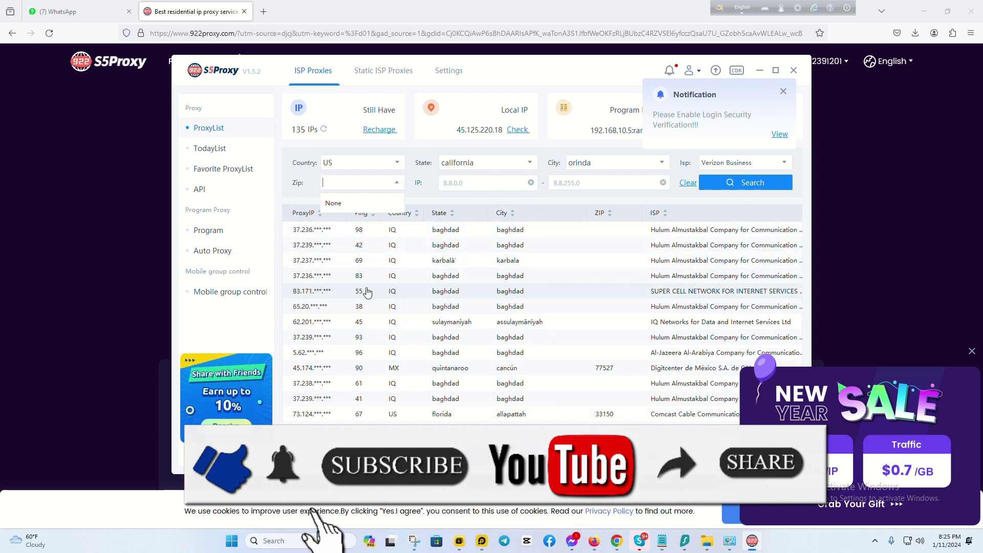
- Examine the program proxy and port forwarding options available for individual proxies in the list
right_click(322, 297)
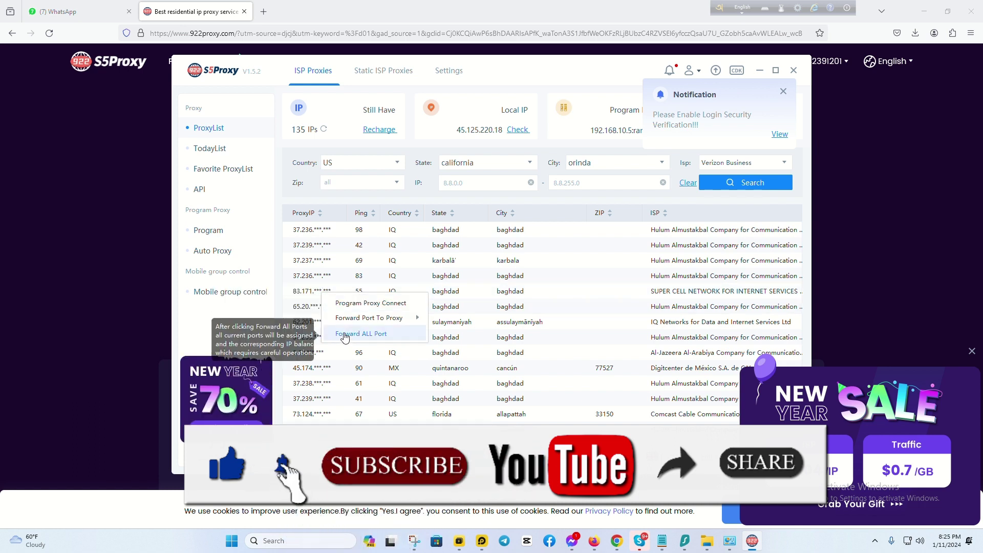
mouse_move(357, 322)
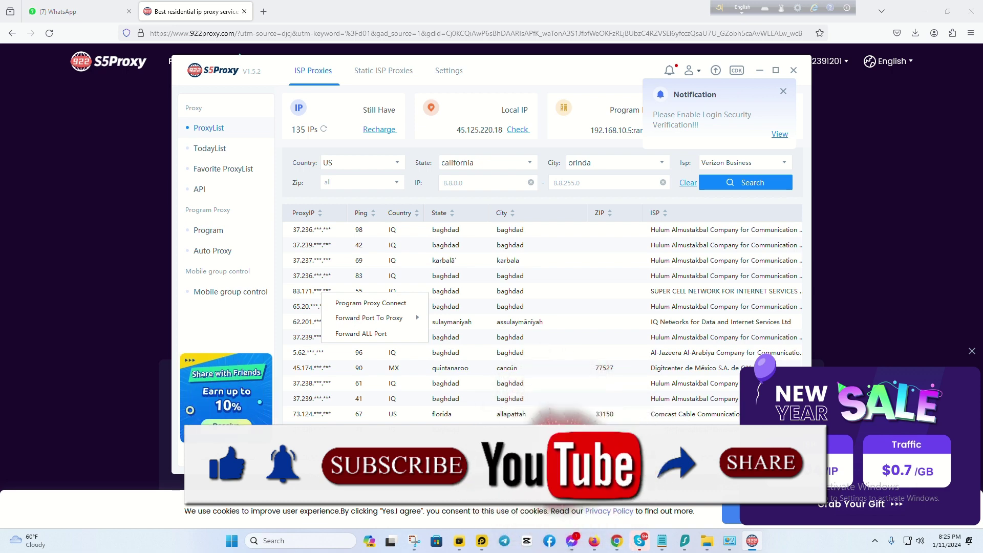
mouse_move(323, 309)
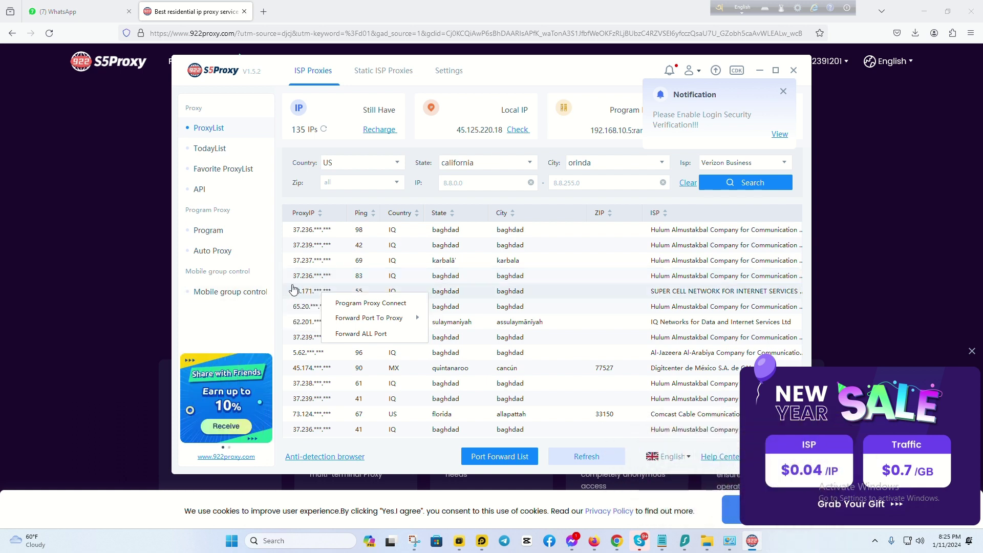
right_click(311, 246)
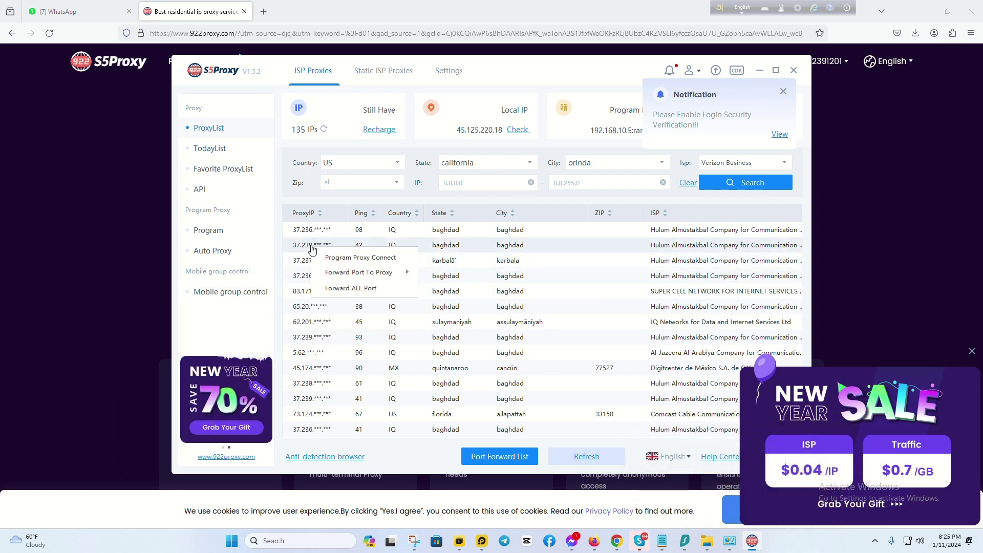
mouse_move(377, 275)
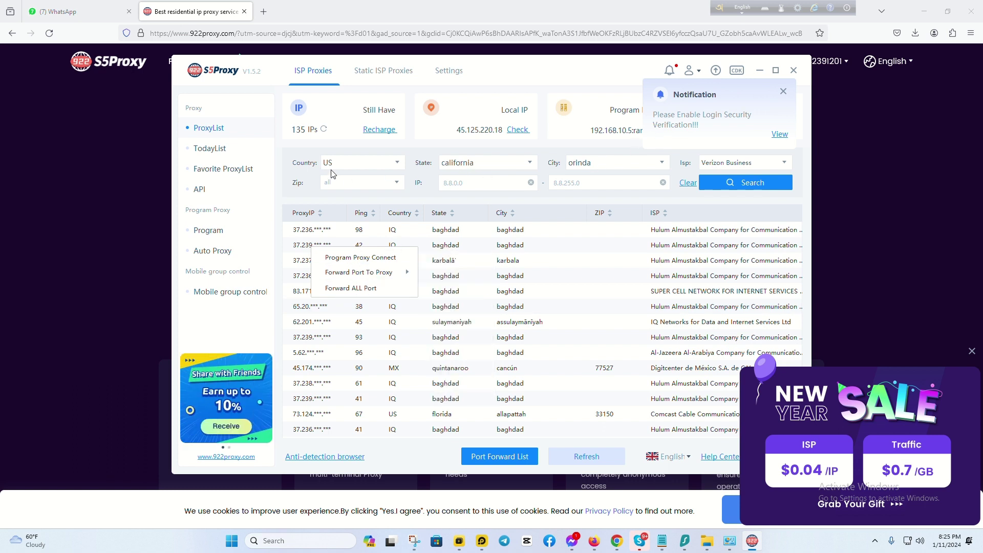
- Search the proxy list with the chosen country, state, city and ISP filters
click(749, 190)
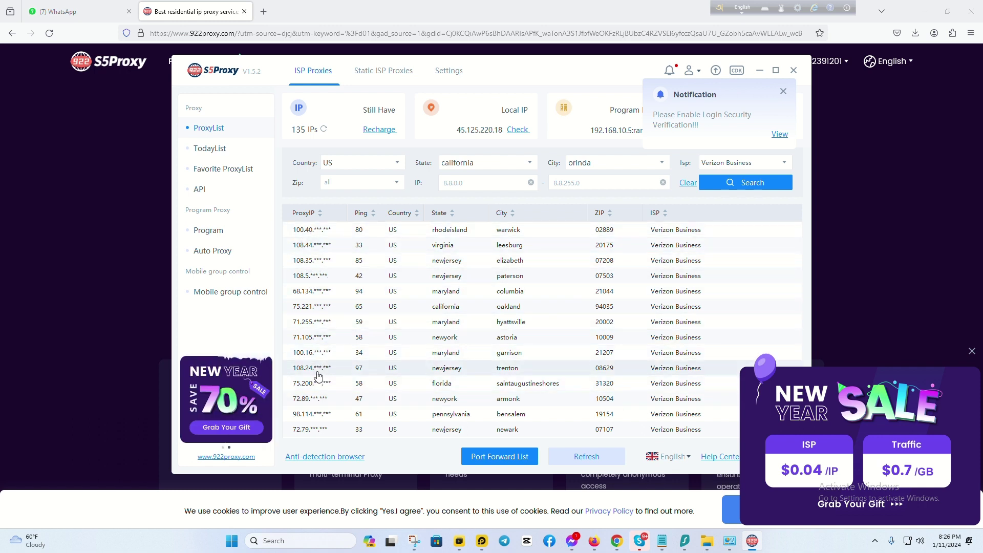
- Examine the port forwarding choices for individual proxies and the local ports in the port forward list
right_click(322, 265)
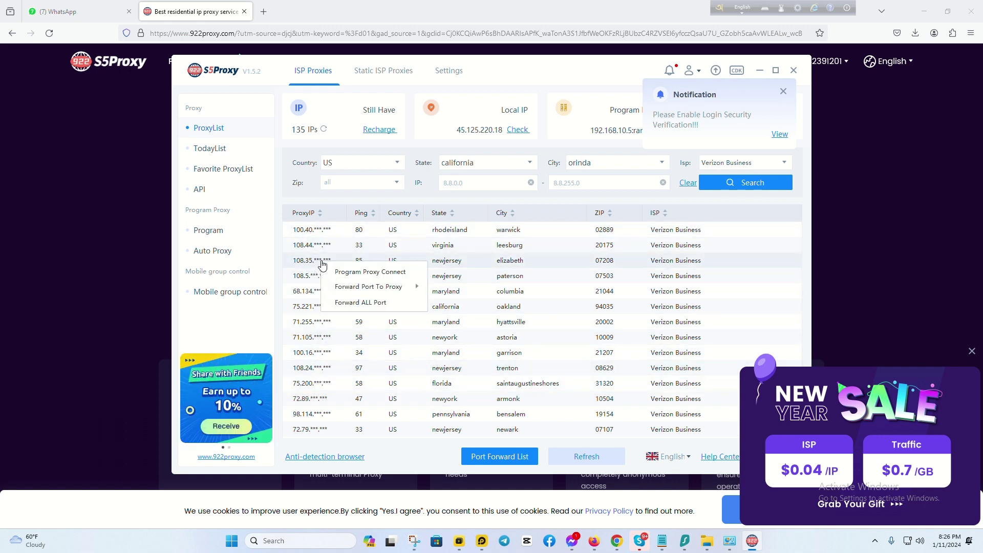
mouse_move(376, 290)
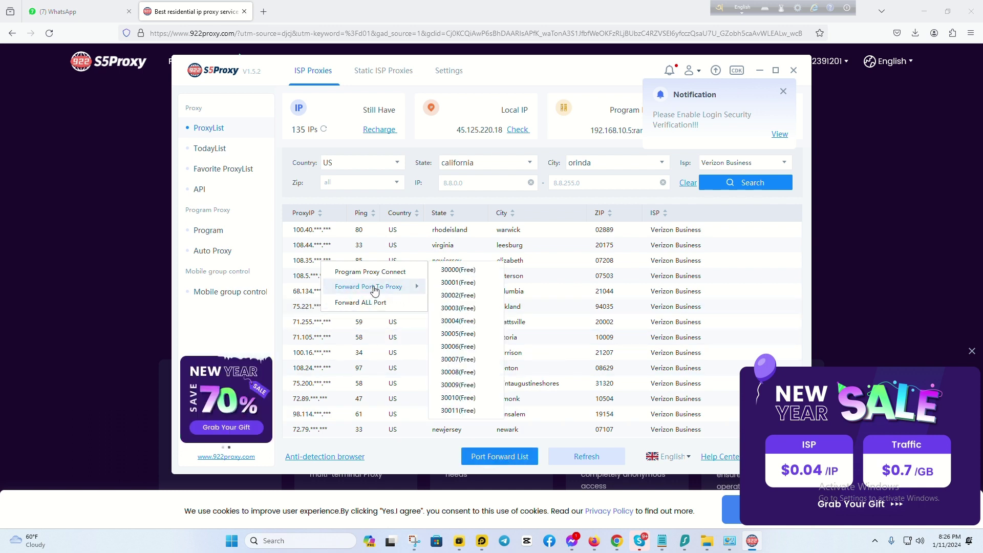
click(497, 462)
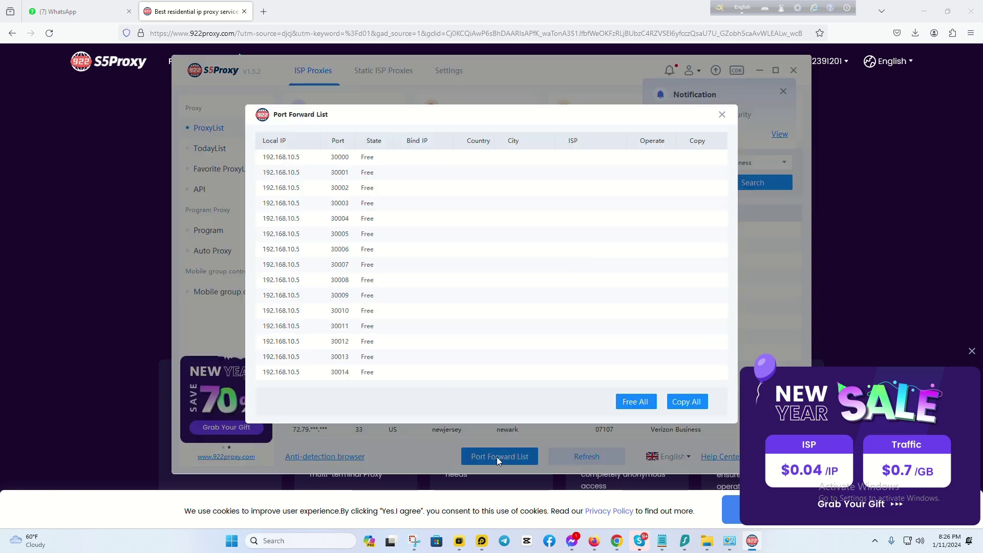
scroll(368, 250, down, 10)
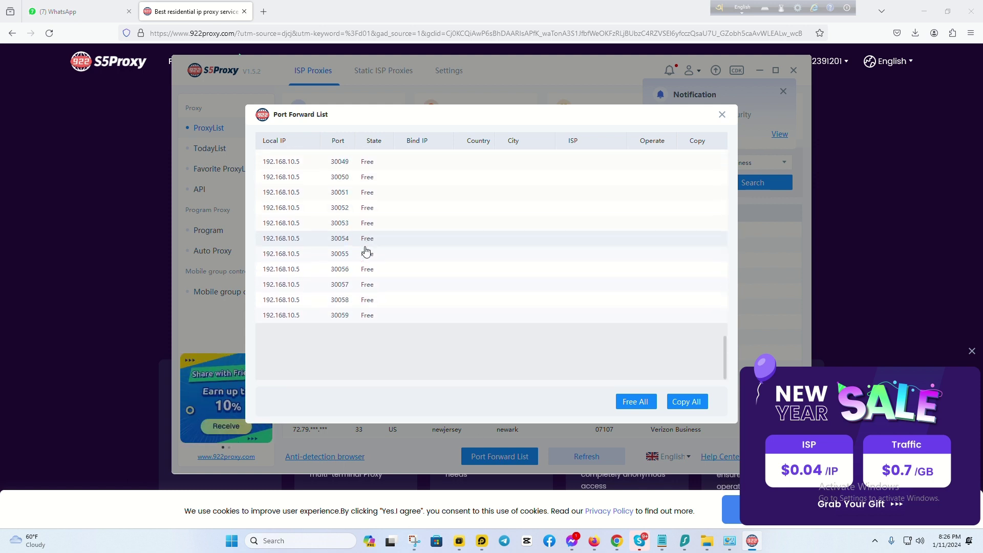
scroll(366, 249, up, 10)
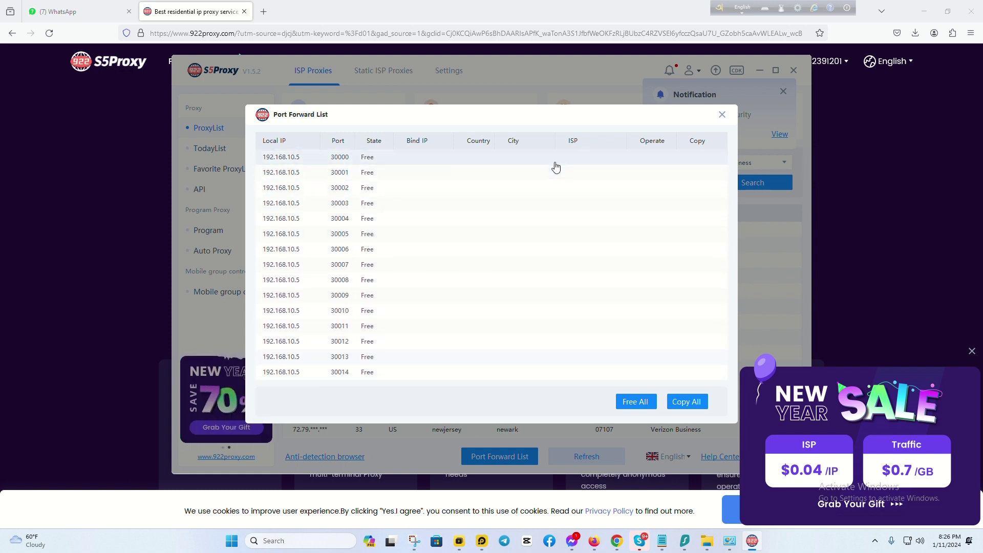
click(722, 115)
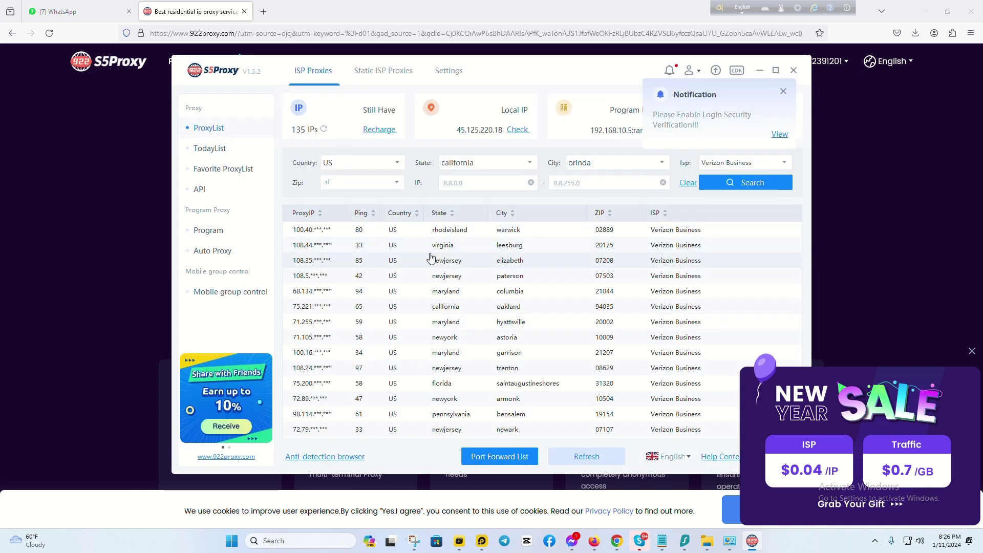
right_click(307, 245)
mouse_move(348, 273)
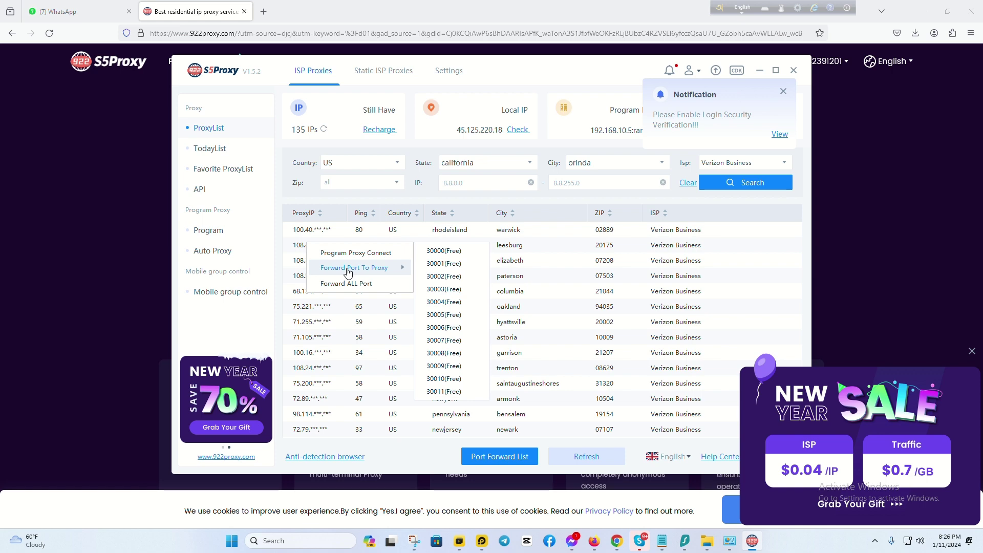
click(497, 461)
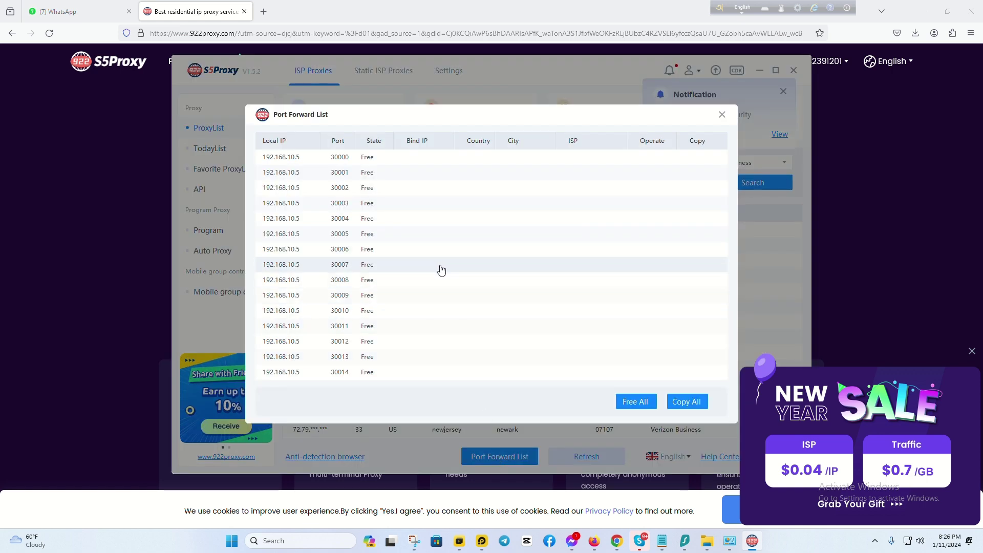
scroll(431, 265, down, 12)
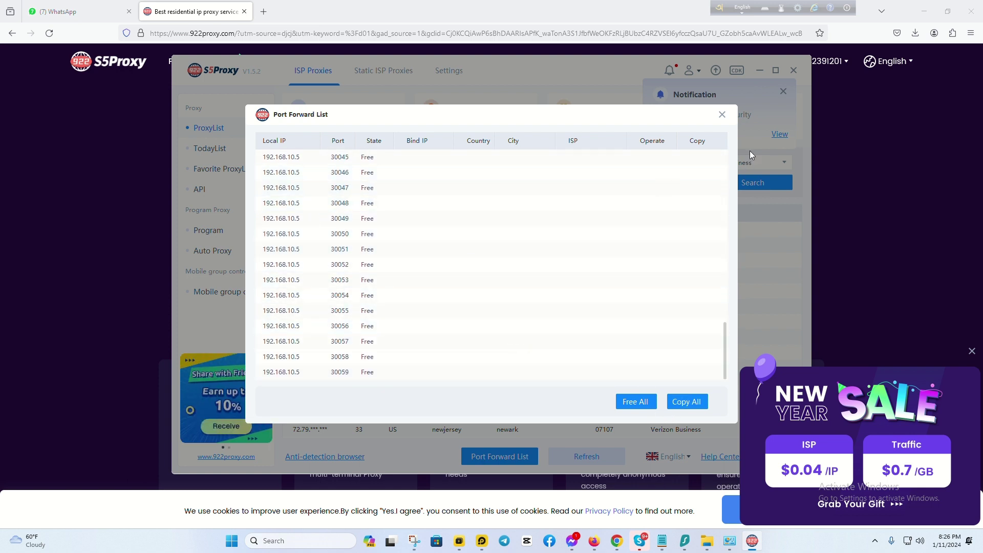
click(721, 118)
- Forward the Paterson, New Jersey proxy to port 30002 and copy its local address from the port forward list
right_click(313, 278)
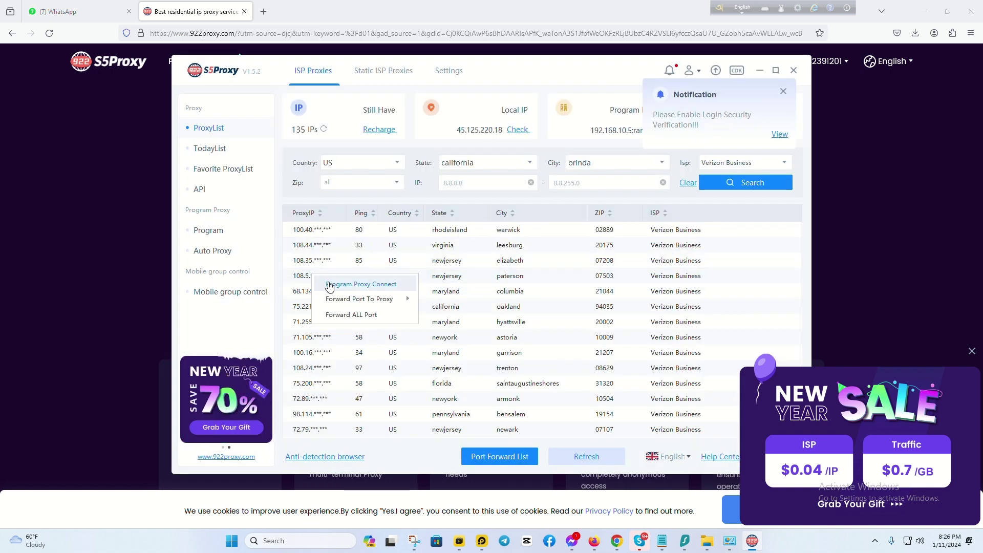
mouse_move(333, 299)
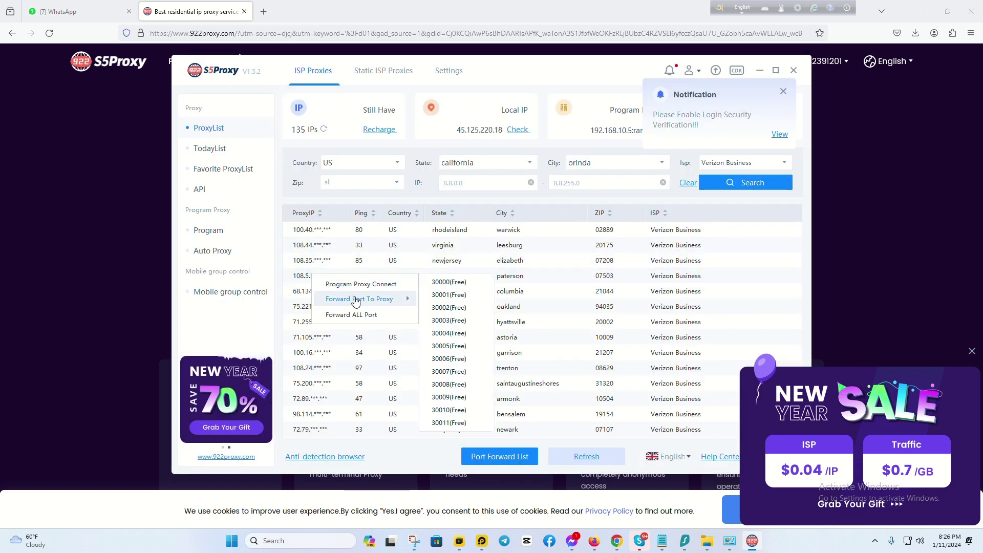
click(455, 309)
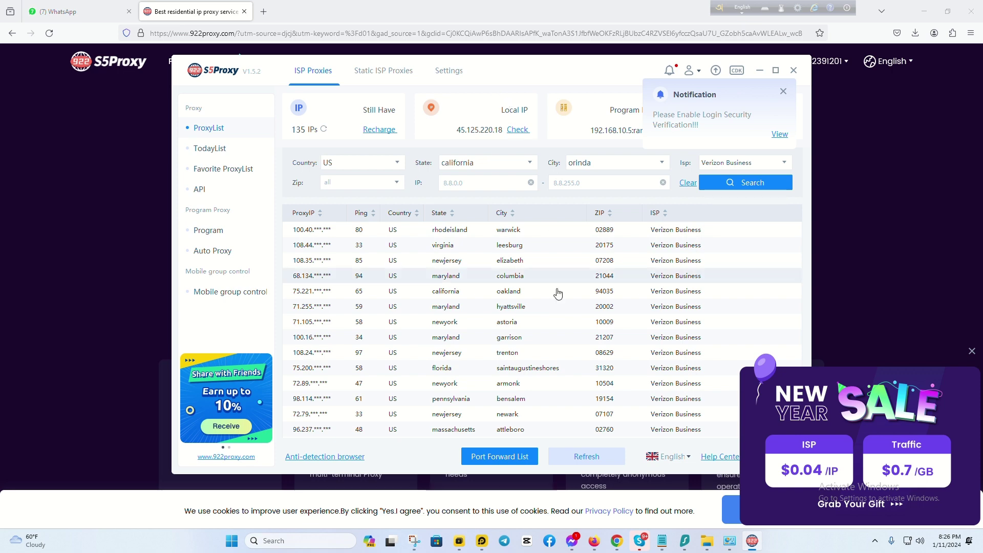
click(500, 459)
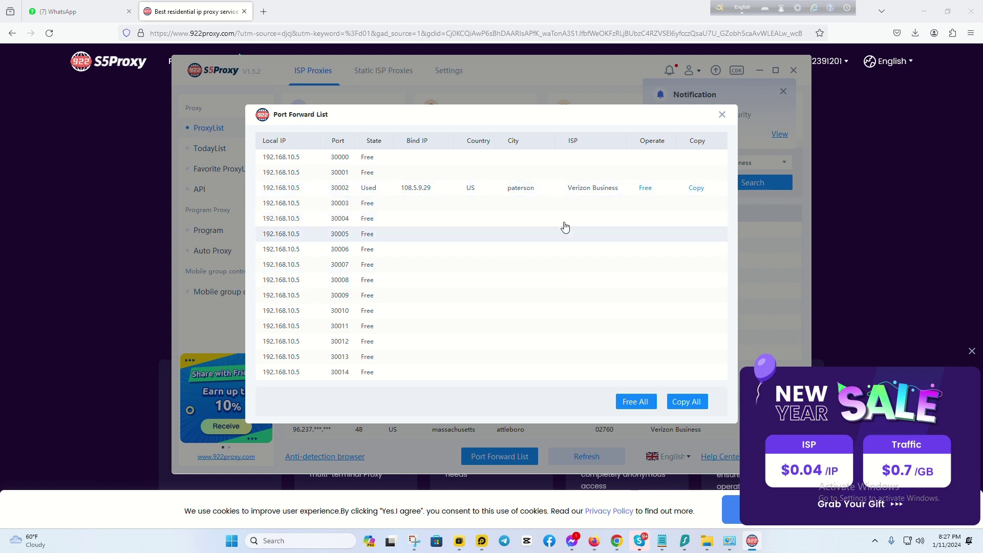
click(698, 190)
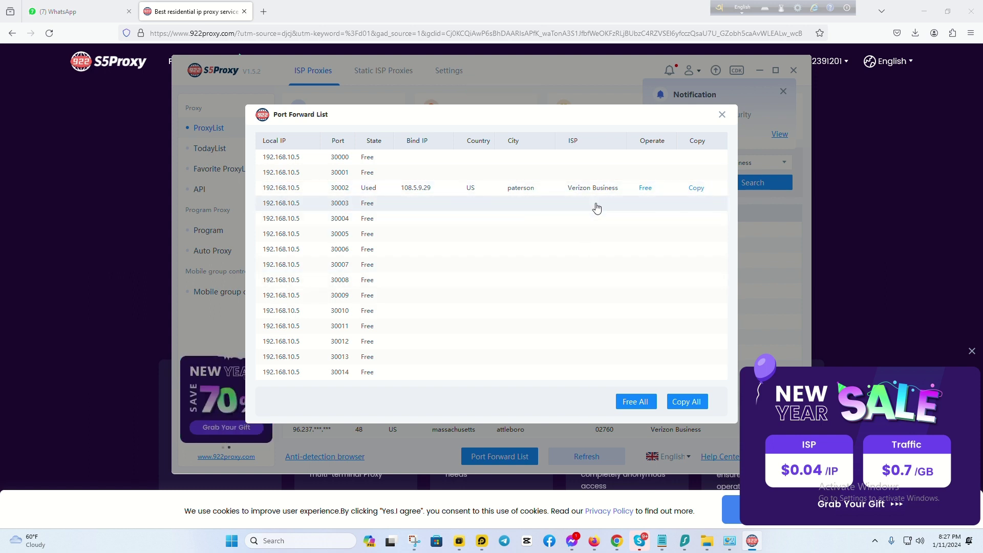
- Switch to Chrome and set SwitchyOmega's SOCKS5 profile 23.188.208.20:24183 to server 192.168.10.5 and port 30002, applying the changes
mouse_move(618, 542)
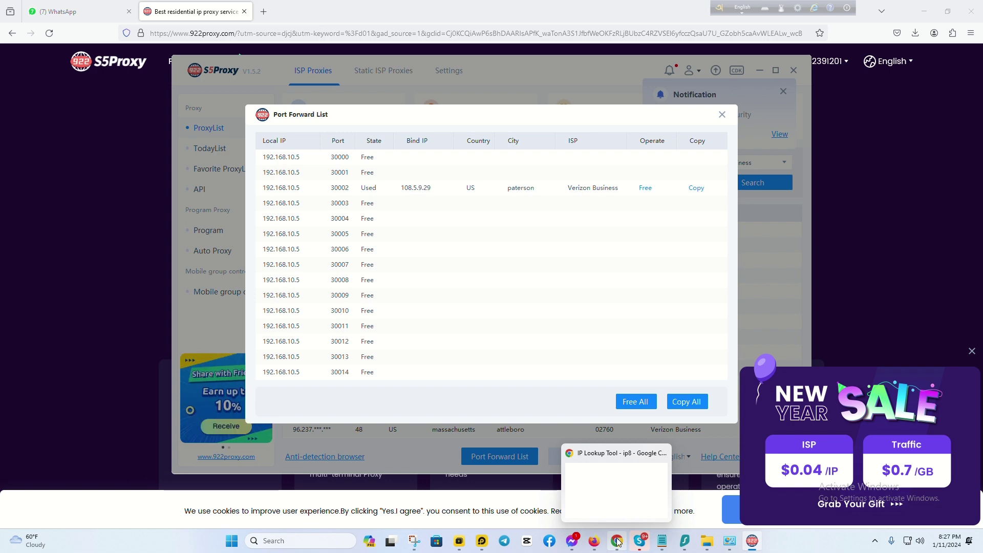
click(618, 542)
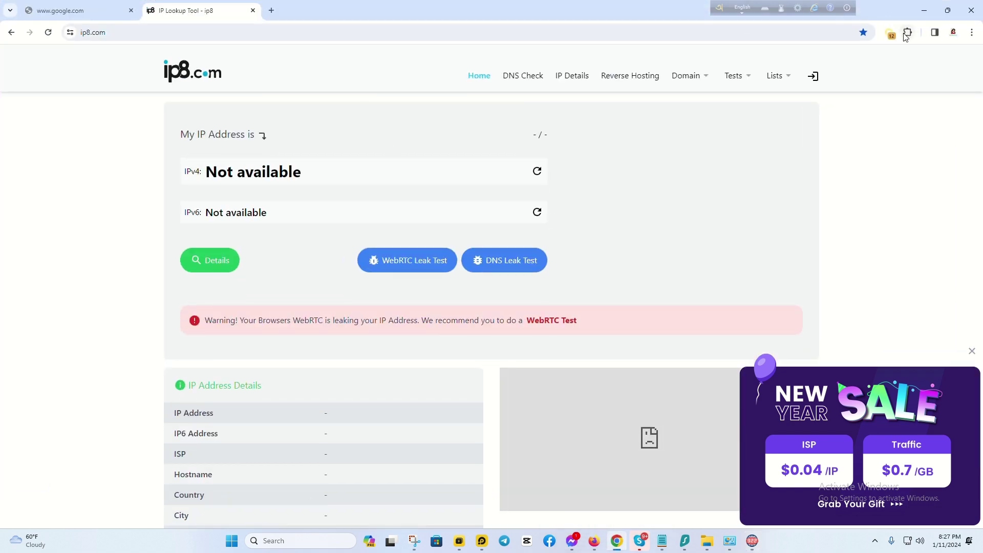
click(906, 34)
click(825, 109)
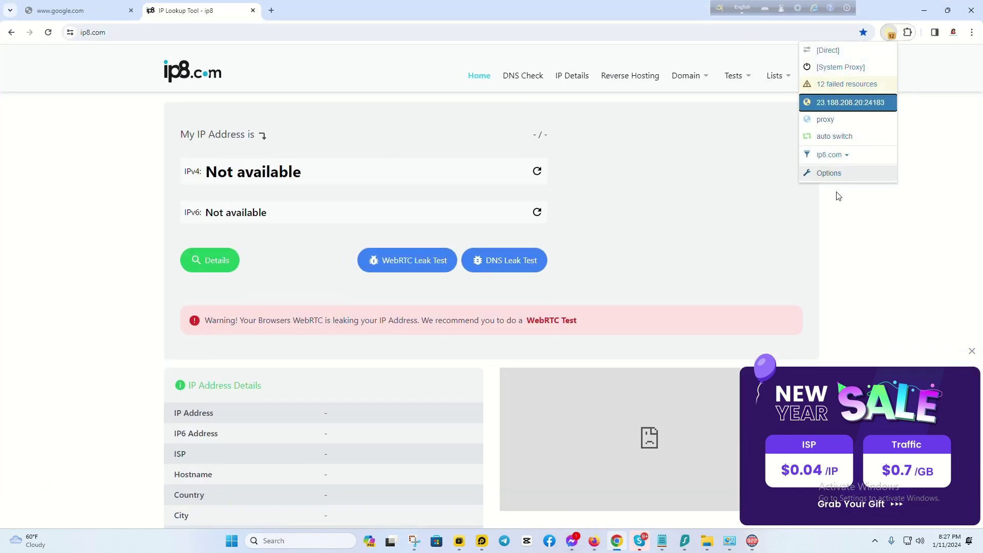
click(832, 175)
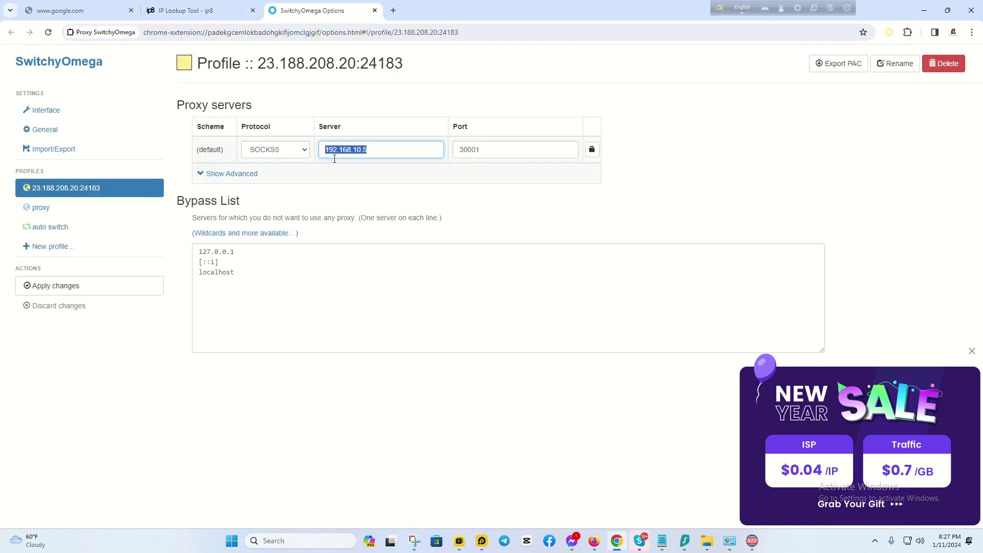
text(192.168.10.5:30002)
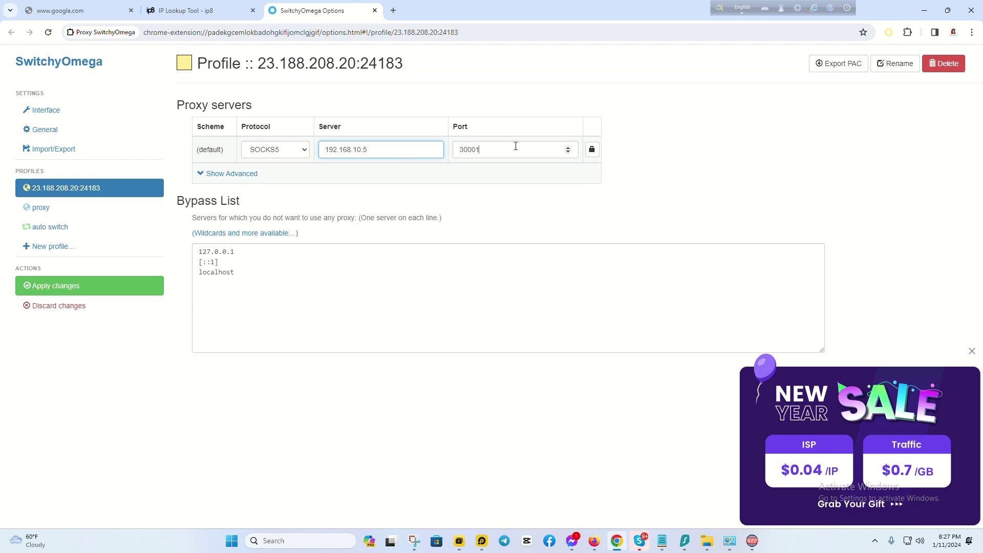
drag(515, 146, 455, 146)
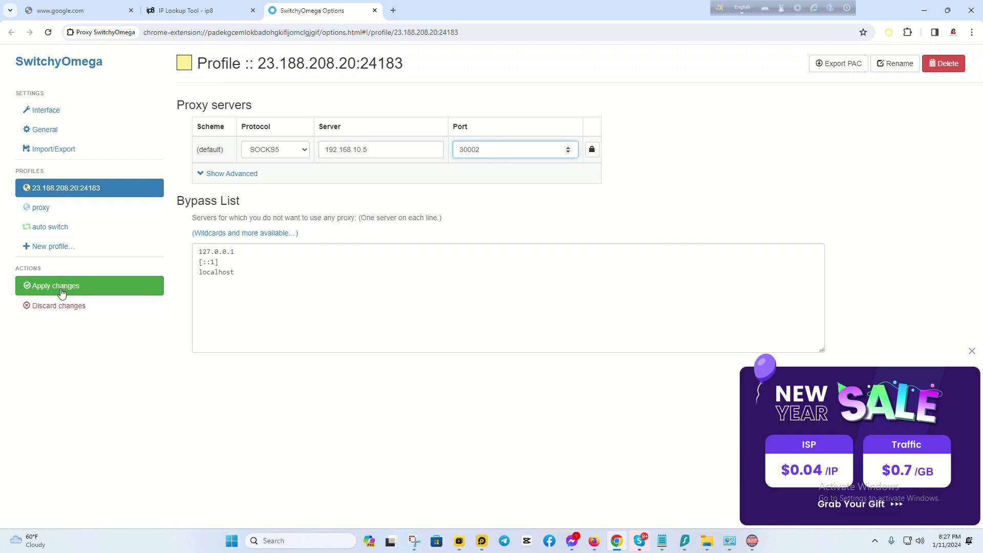
click(92, 287)
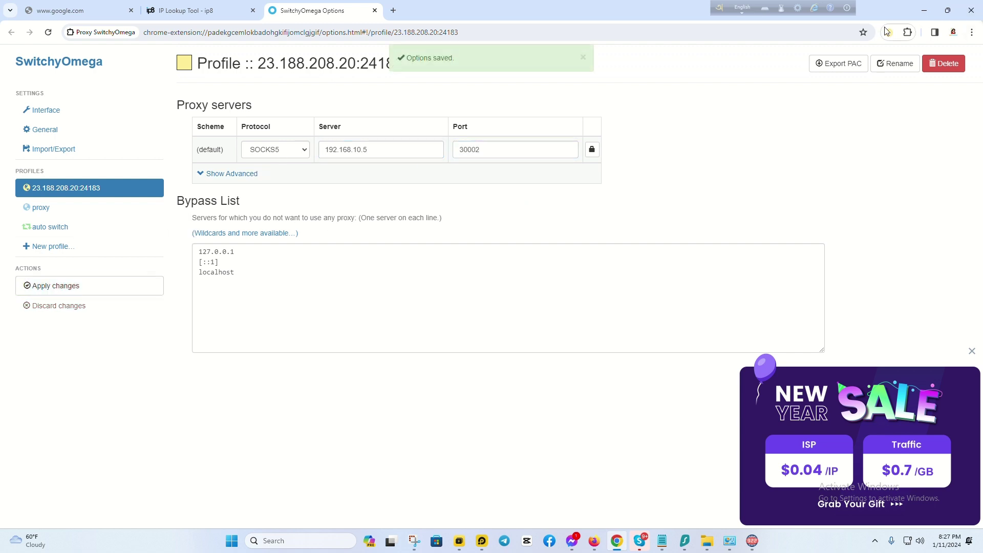
- Activate the 23.188.208.20:24183 profile in SwitchyOmega and check the browser's IP address on ip8.com
click(895, 35)
click(860, 83)
click(162, 11)
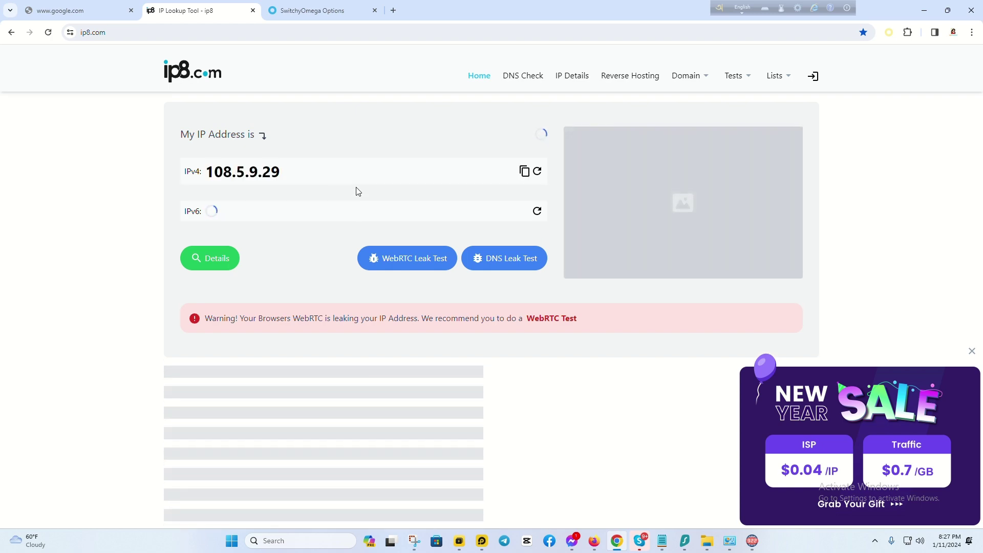
- Return to 922 S5 Proxy and review the ports offered for the Leesburg, Virginia proxy and the port forward list
click(594, 542)
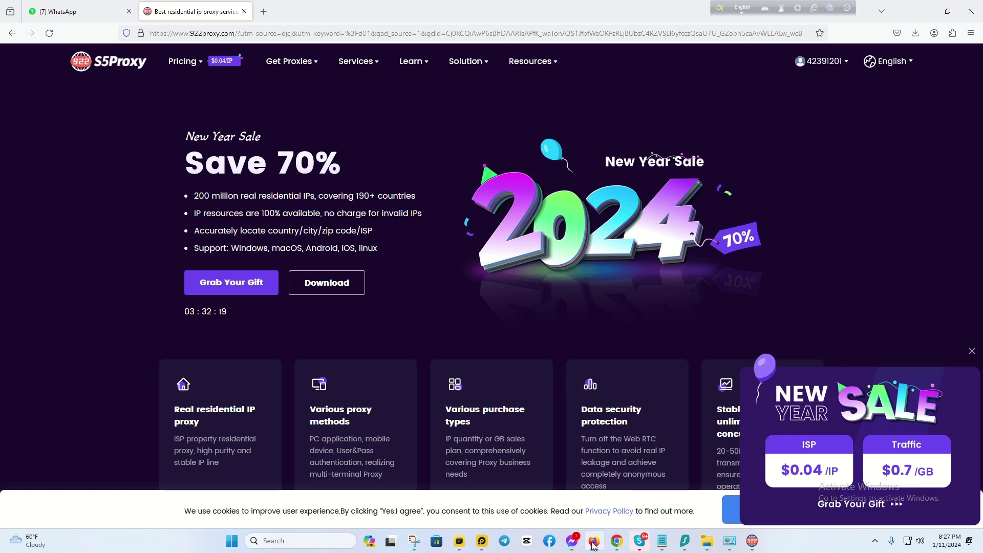
click(751, 542)
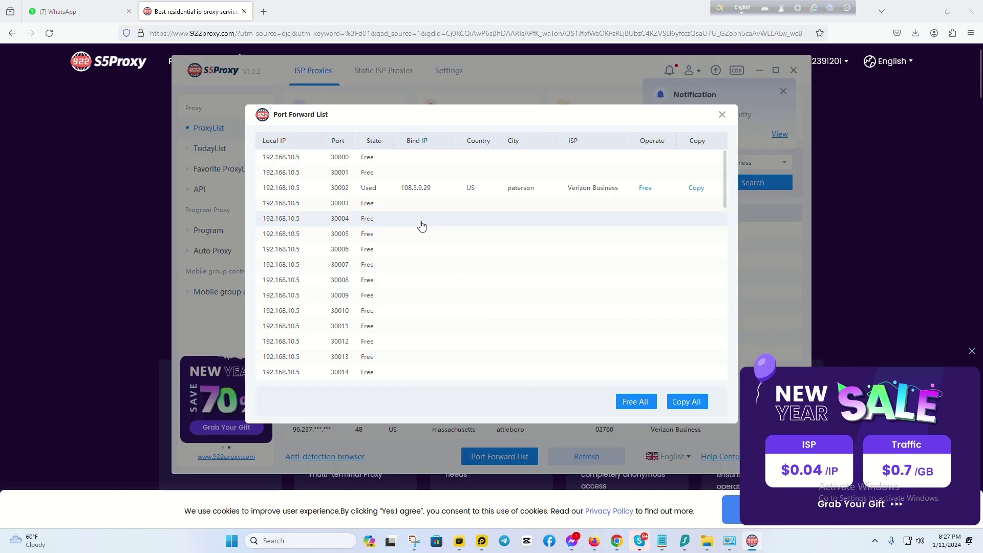
click(722, 115)
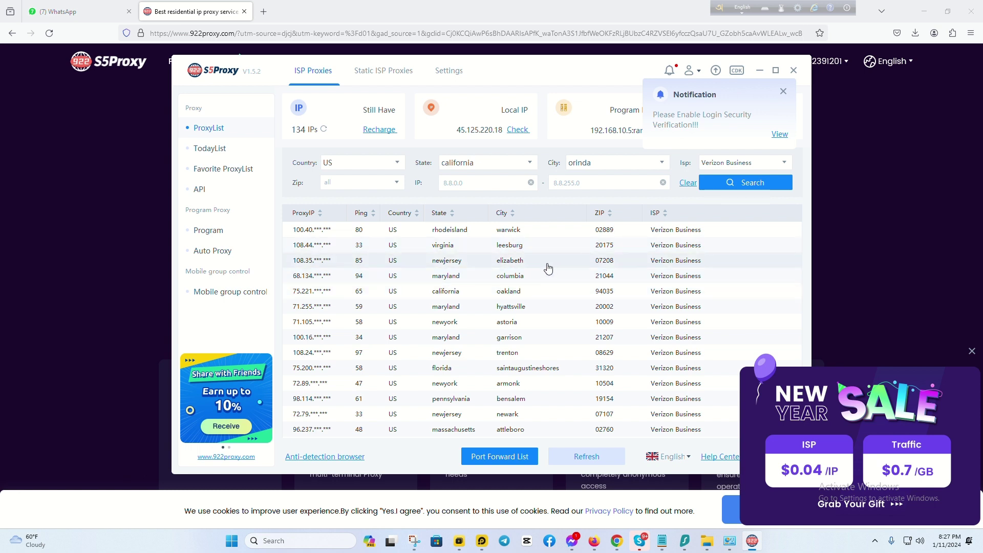
right_click(312, 245)
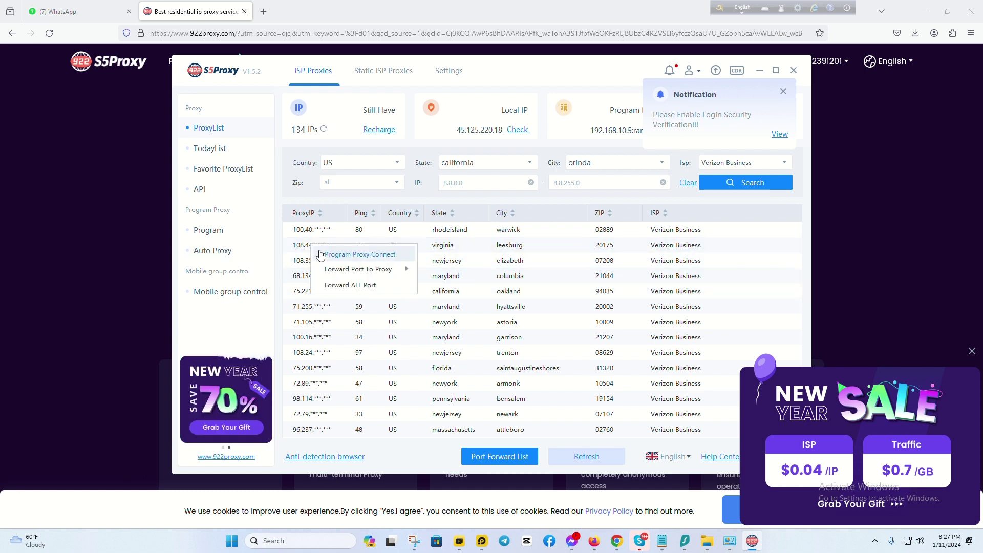
mouse_move(341, 275)
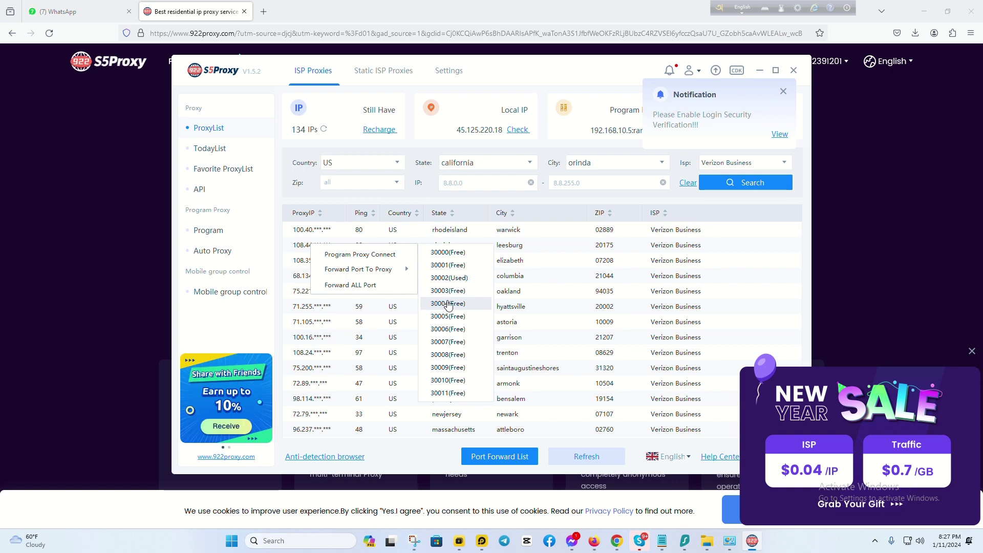
click(500, 457)
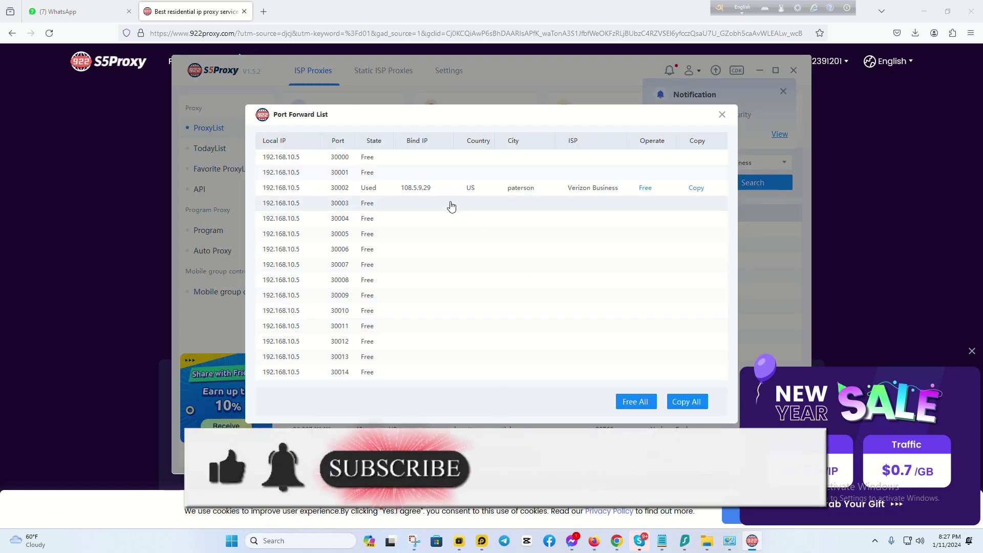